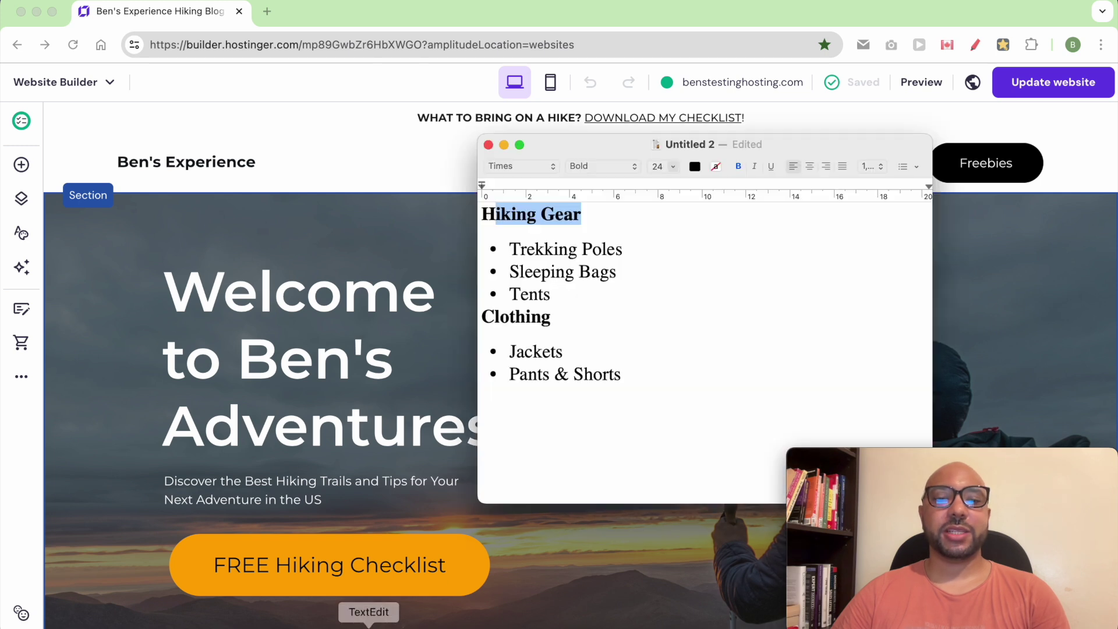
Review the planned category outline in the notes: Hiking Gear with its three items and Clothing.
click(563, 300)
drag(640, 383, 482, 225)
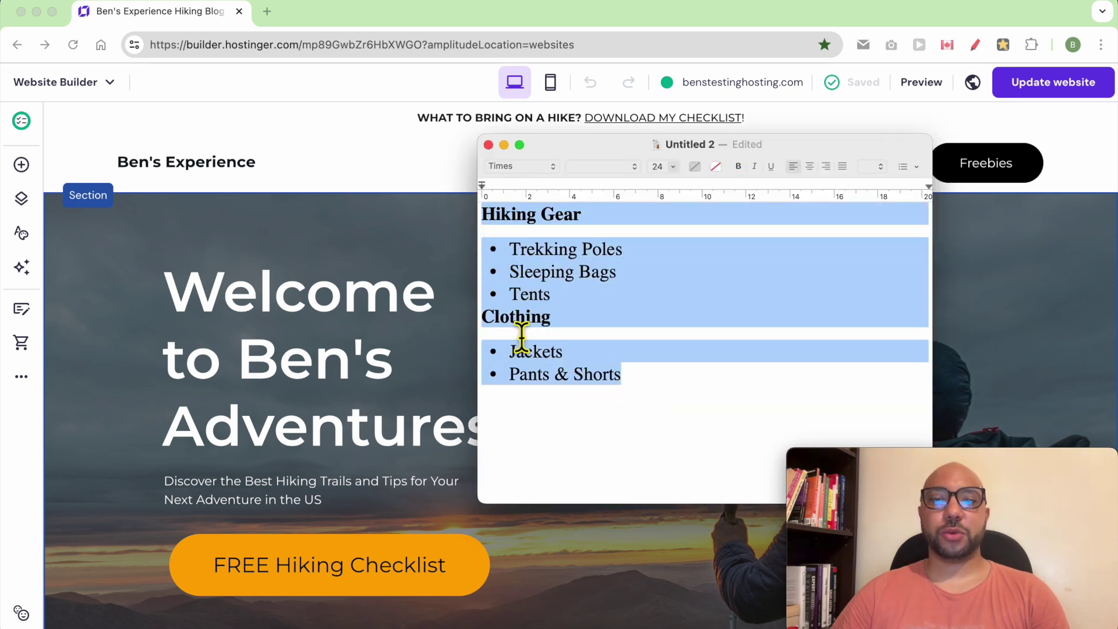
drag(530, 235, 527, 232)
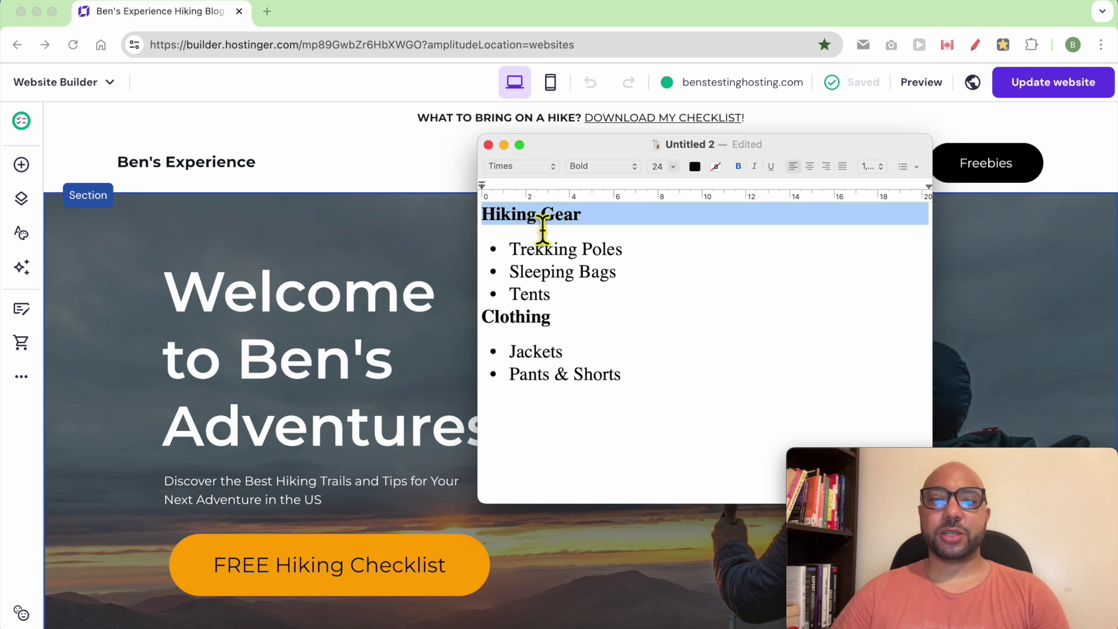
click(585, 224)
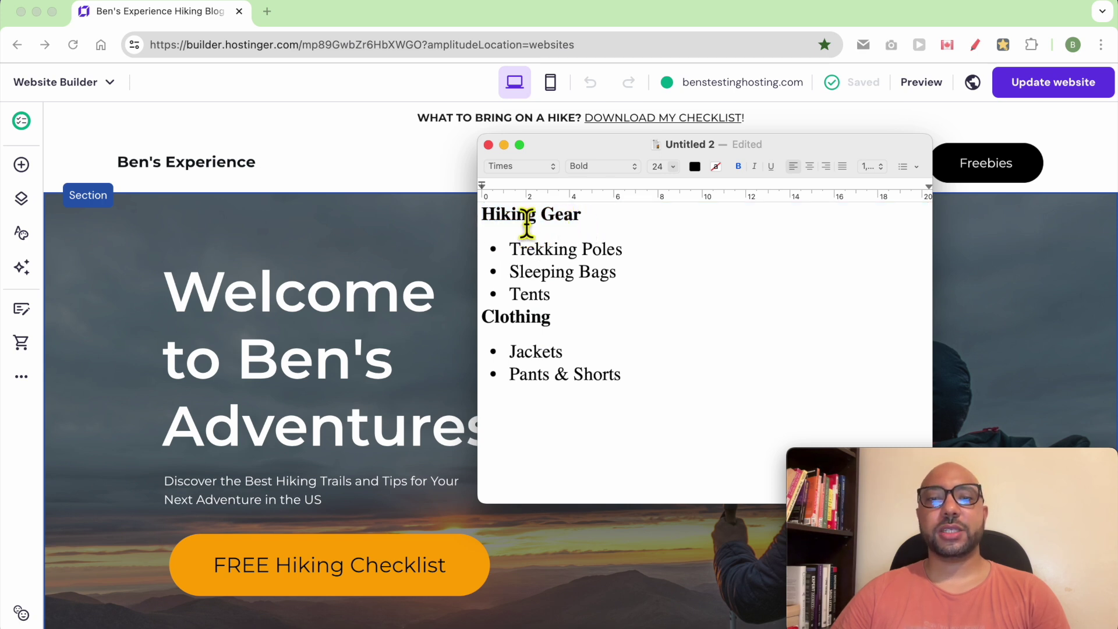
double_click(524, 322)
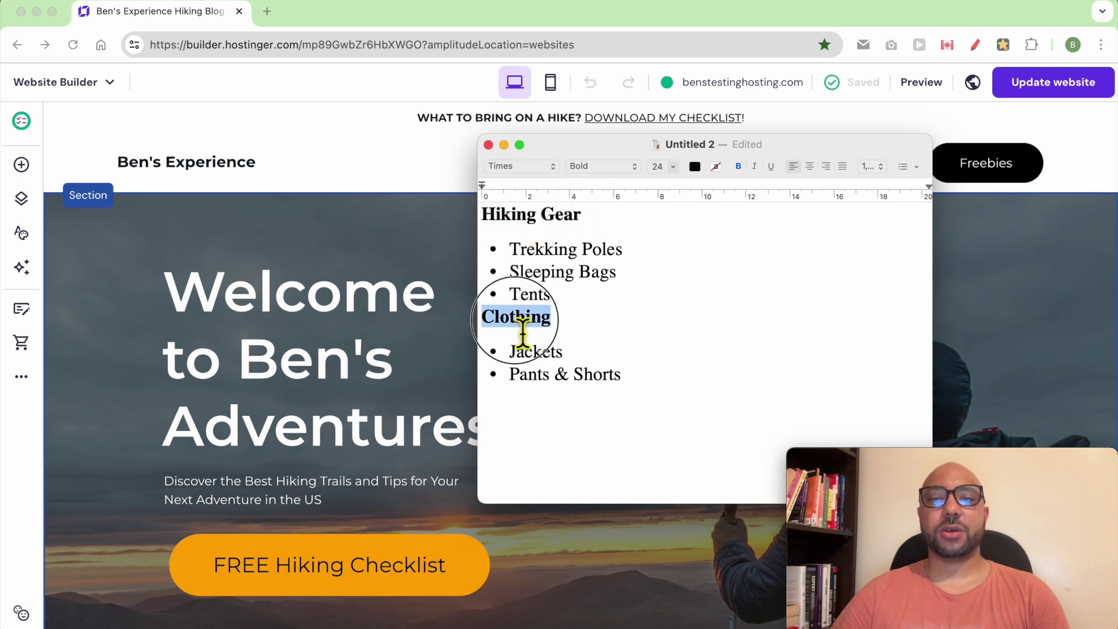
click(599, 274)
triple_click(546, 231)
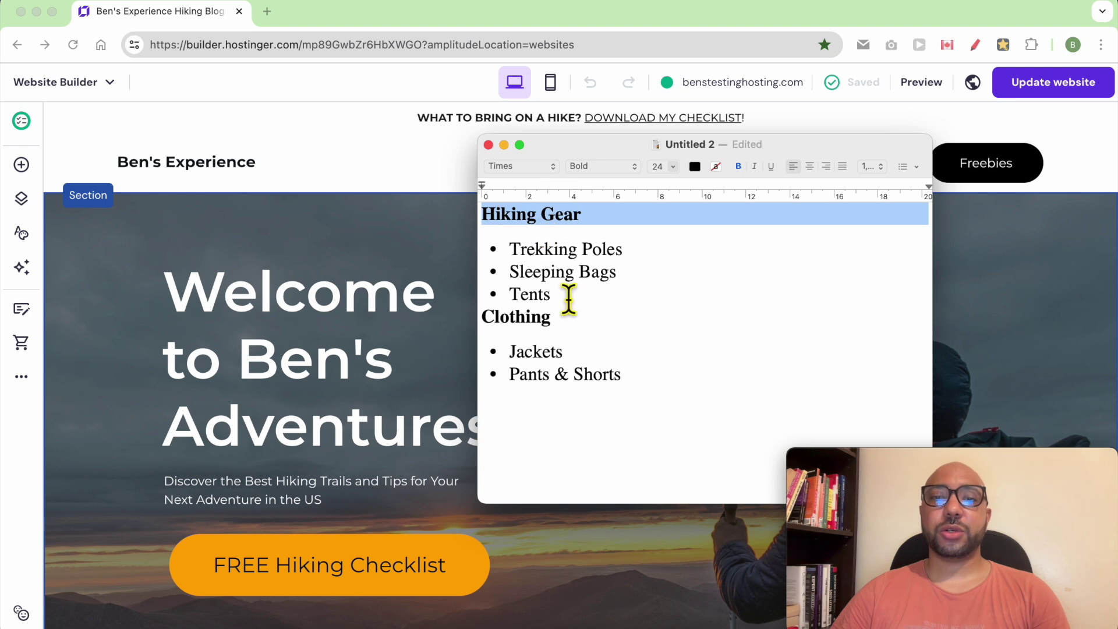
drag(568, 299, 509, 262)
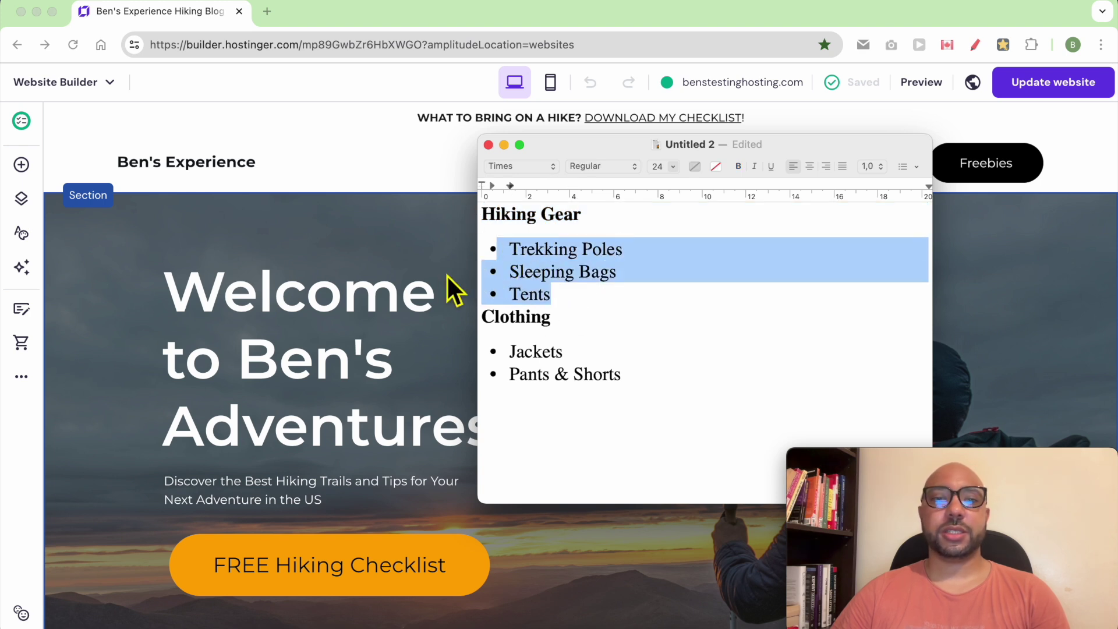
Go to Store manager > Categories in the website builder and start a new category.
click(272, 258)
click(88, 85)
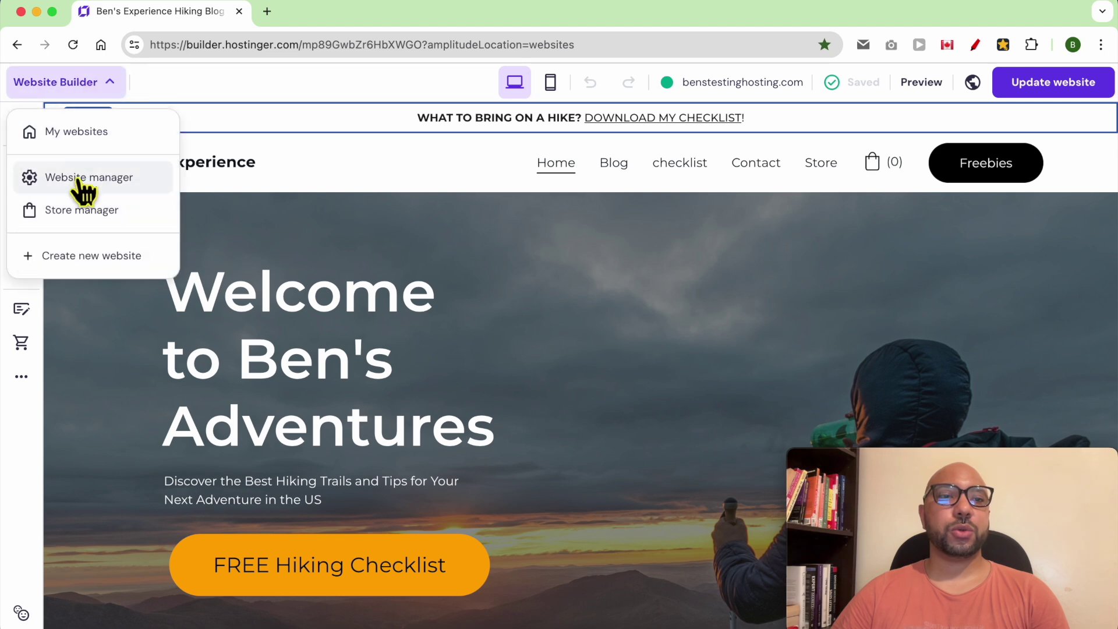
click(82, 216)
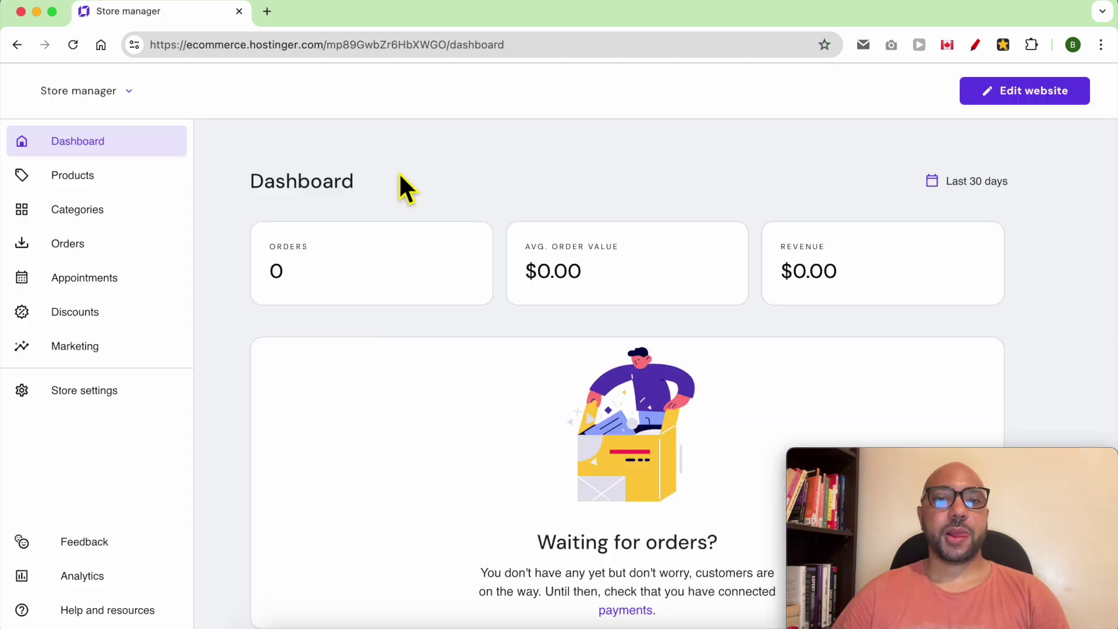
click(115, 215)
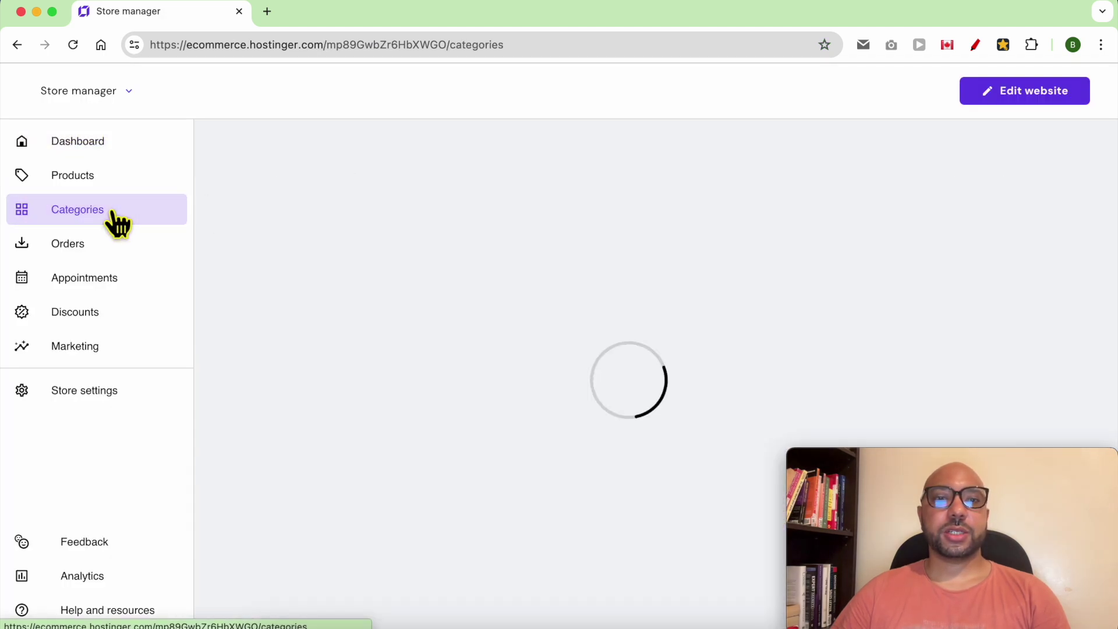
click(930, 199)
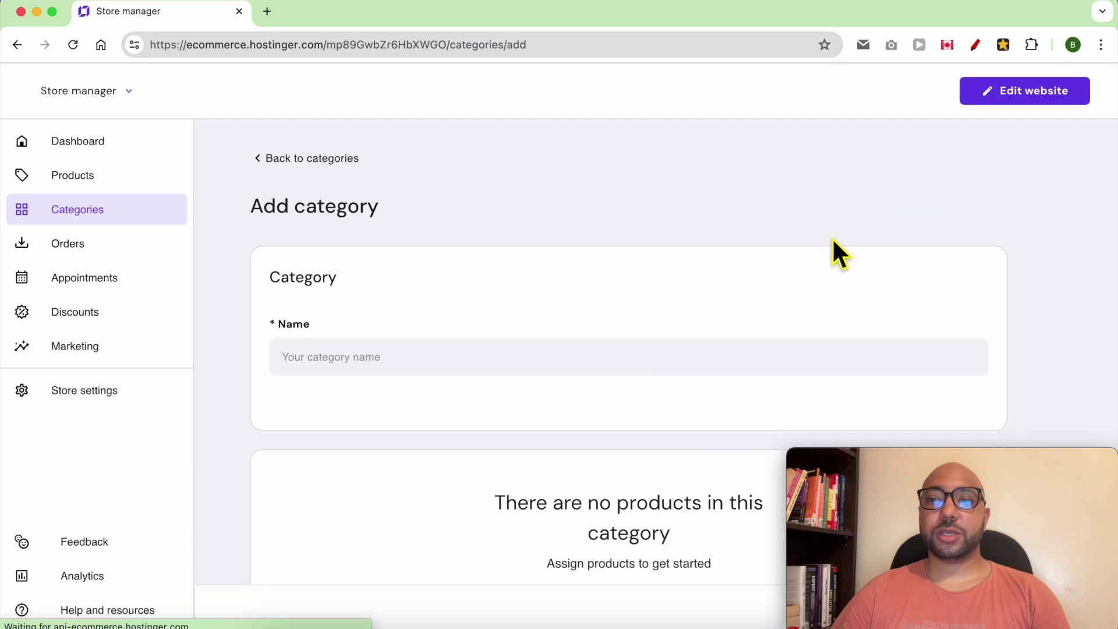
Name the new category Hiking Gear, copied from the notes.
click(402, 616)
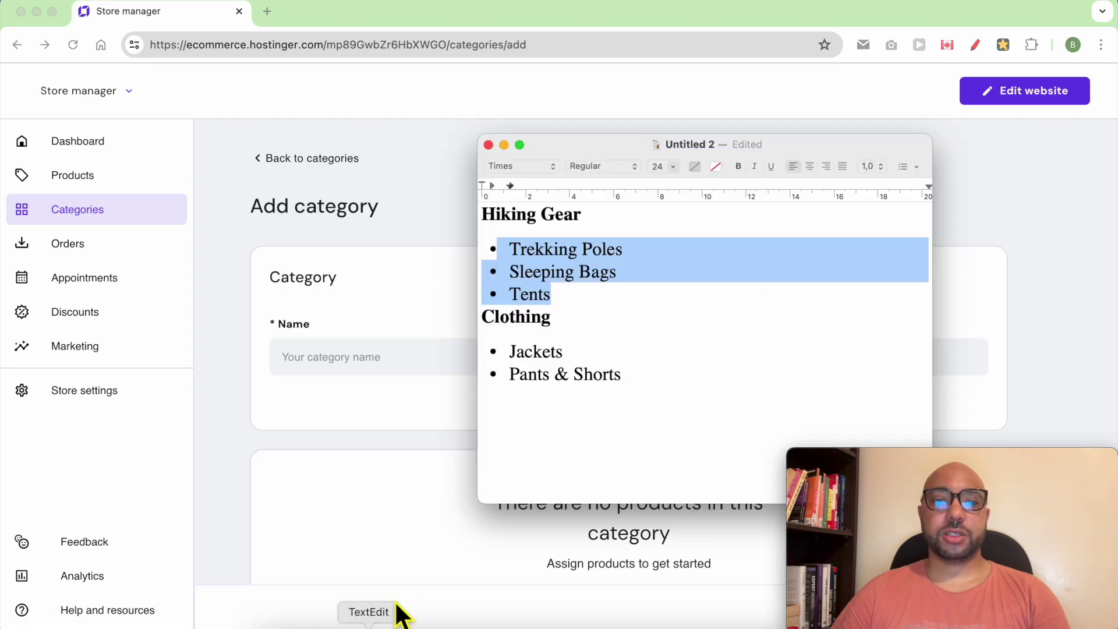
triple_click(531, 218)
right_click(531, 223)
click(548, 317)
click(331, 358)
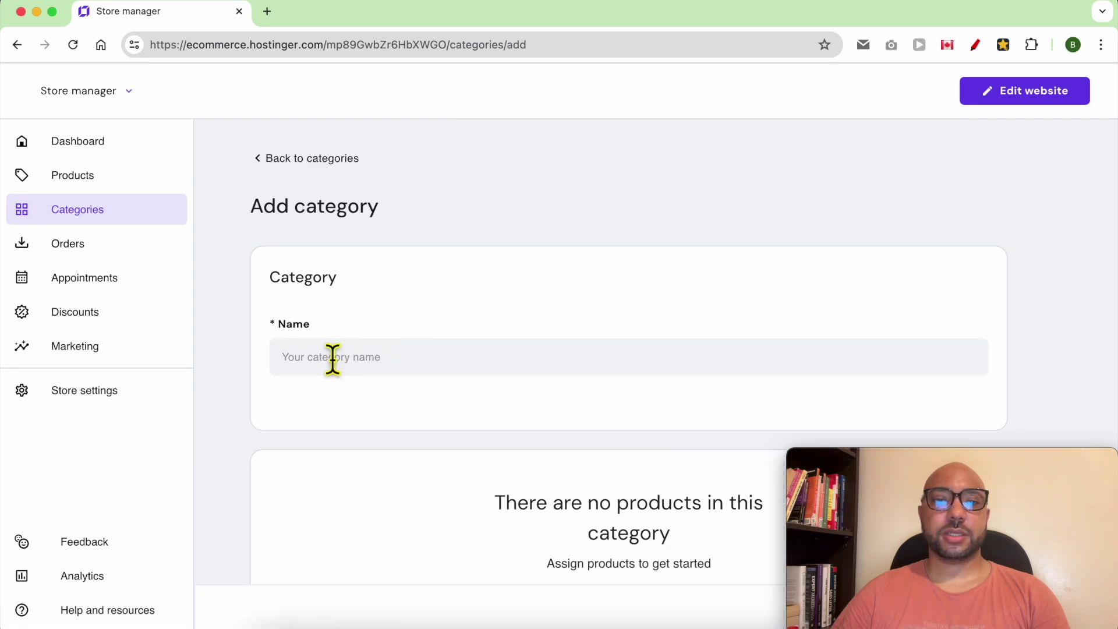
right_click(331, 358)
click(370, 411)
scroll(476, 385, down, 3)
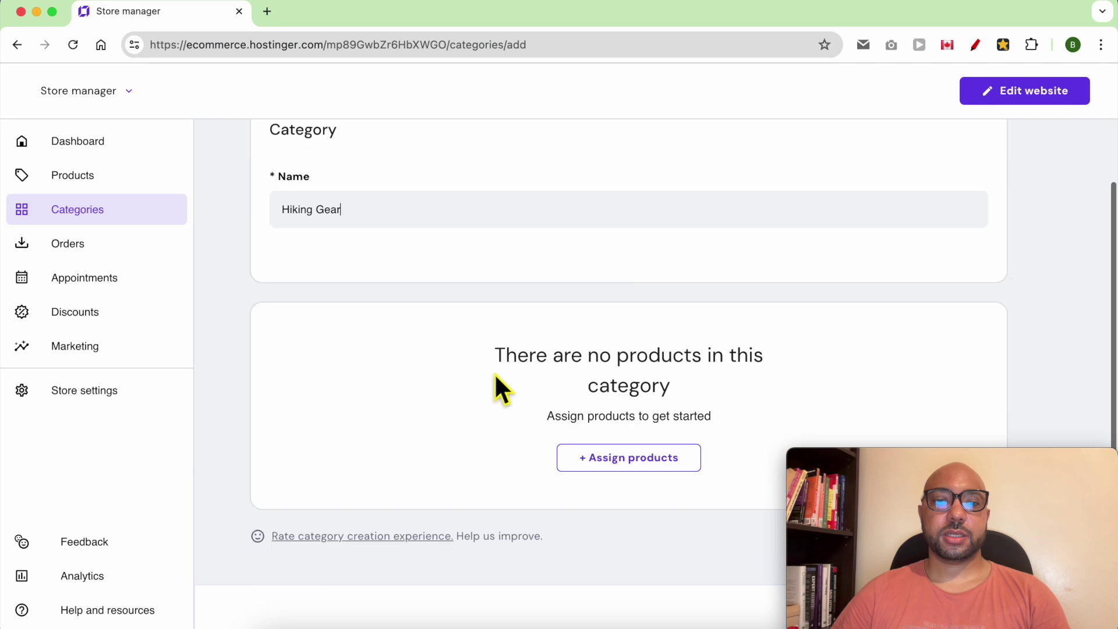
drag(963, 458, 952, 307)
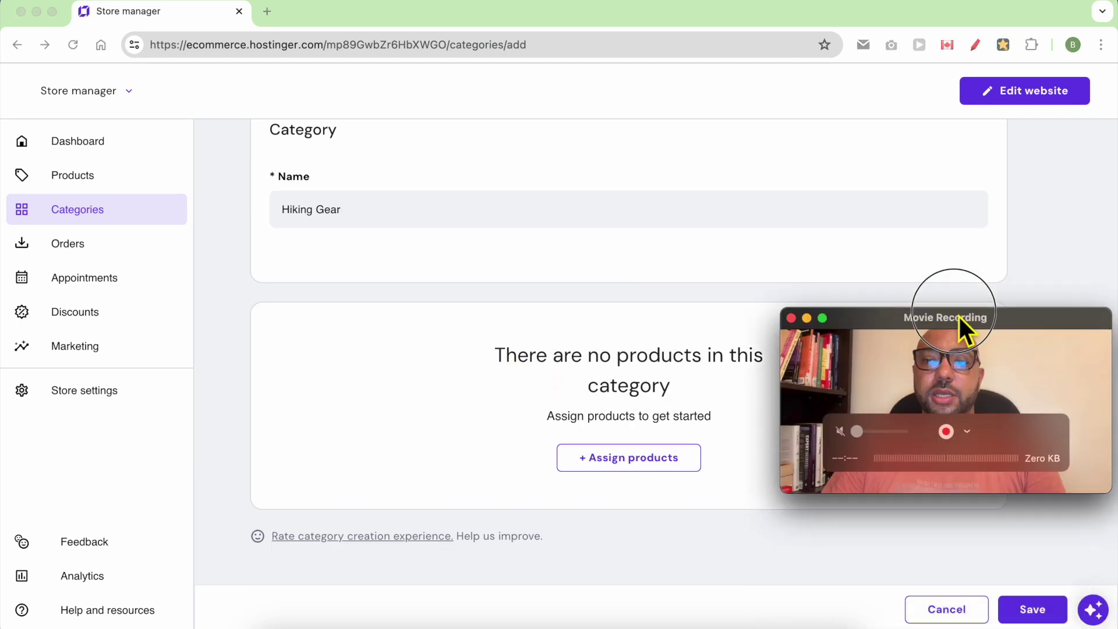
click(1034, 612)
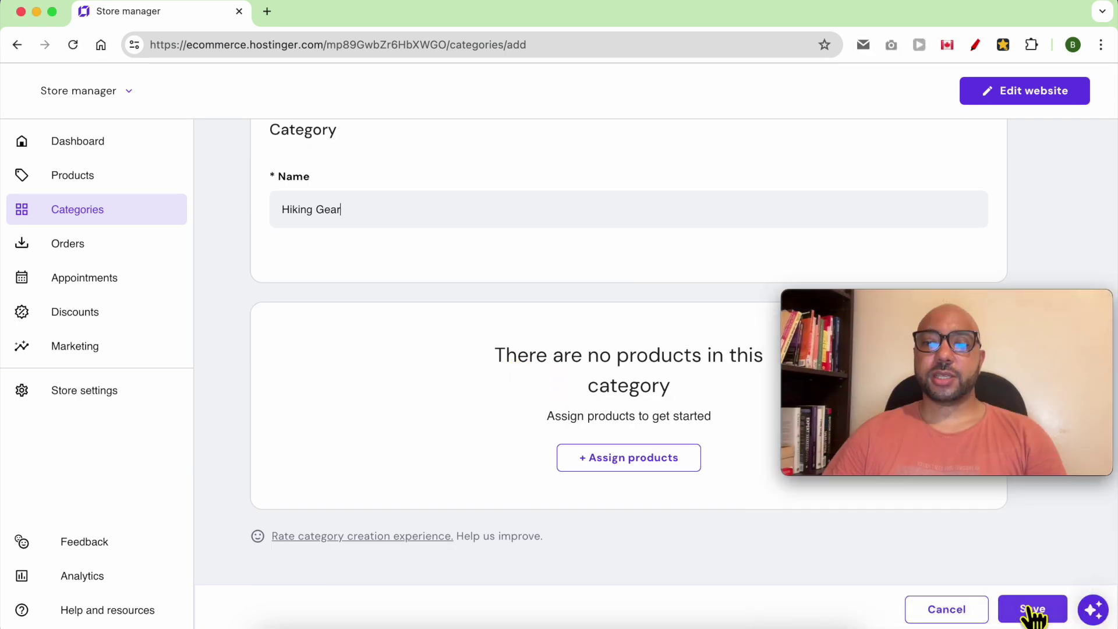
Assign the Sunglasses product to Hiking Gear and save the category.
click(650, 469)
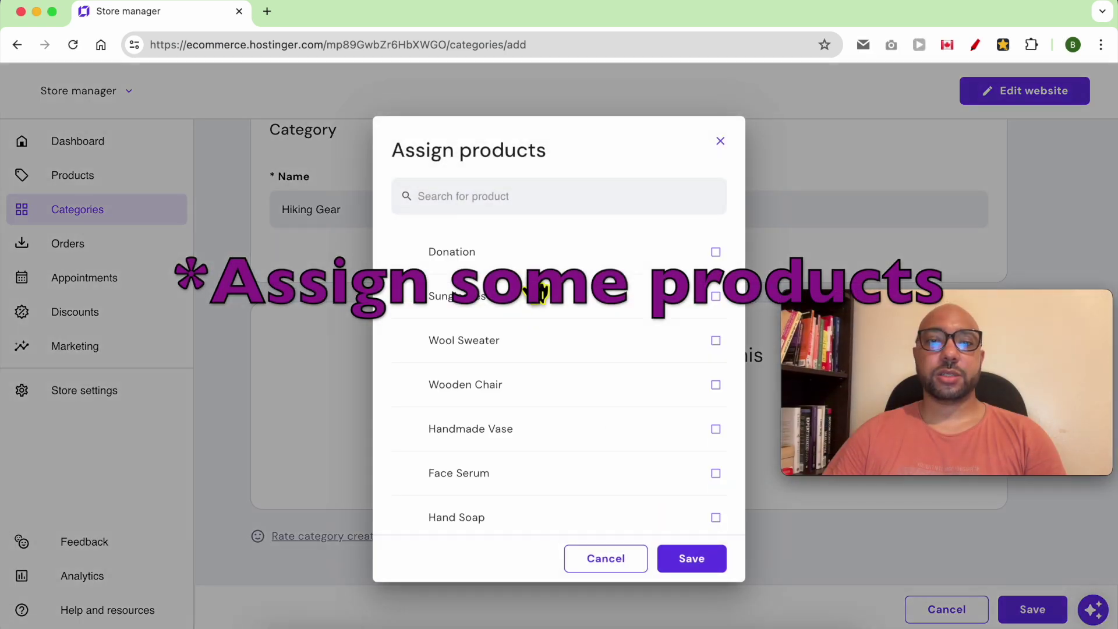
click(485, 259)
click(511, 305)
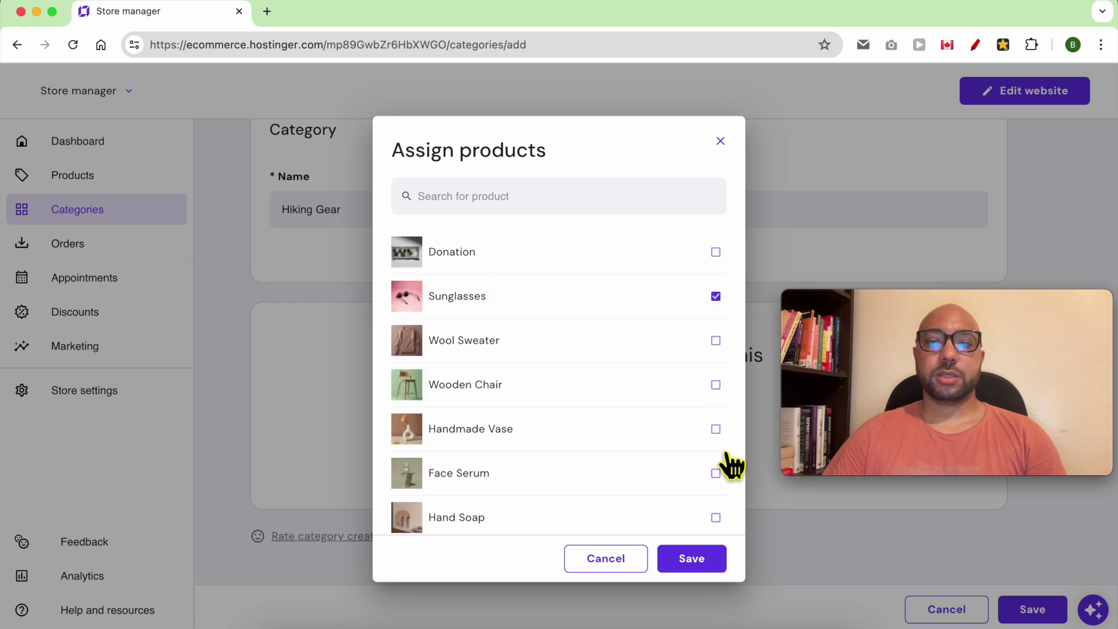
click(703, 563)
click(1044, 616)
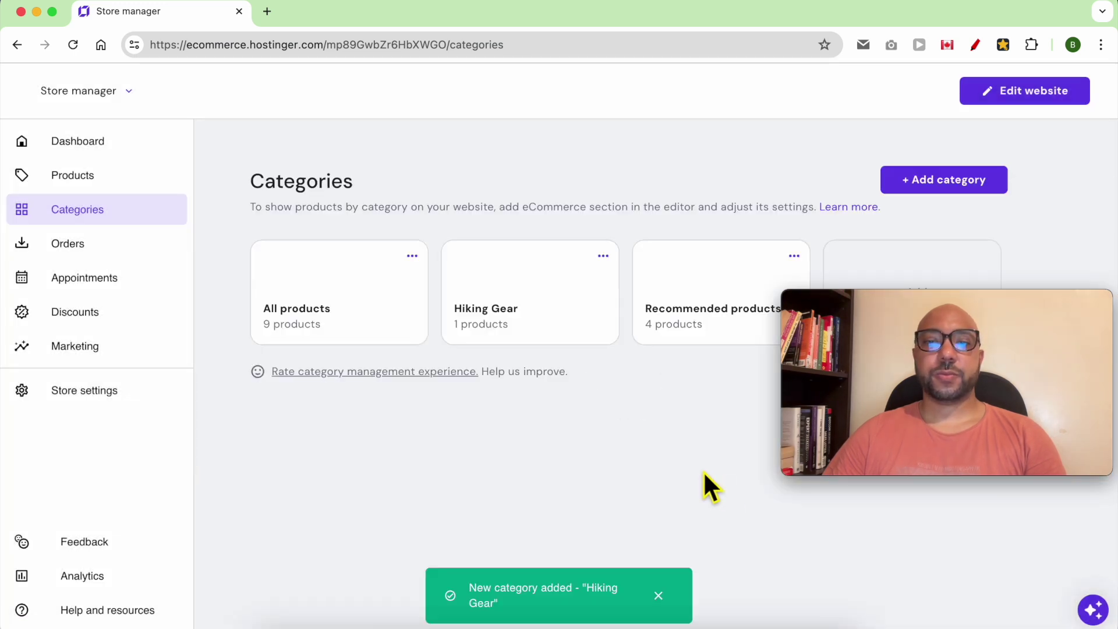
Start another category and name it Trekking Poles (subcategory), copied from the notes.
drag(890, 297, 890, 359)
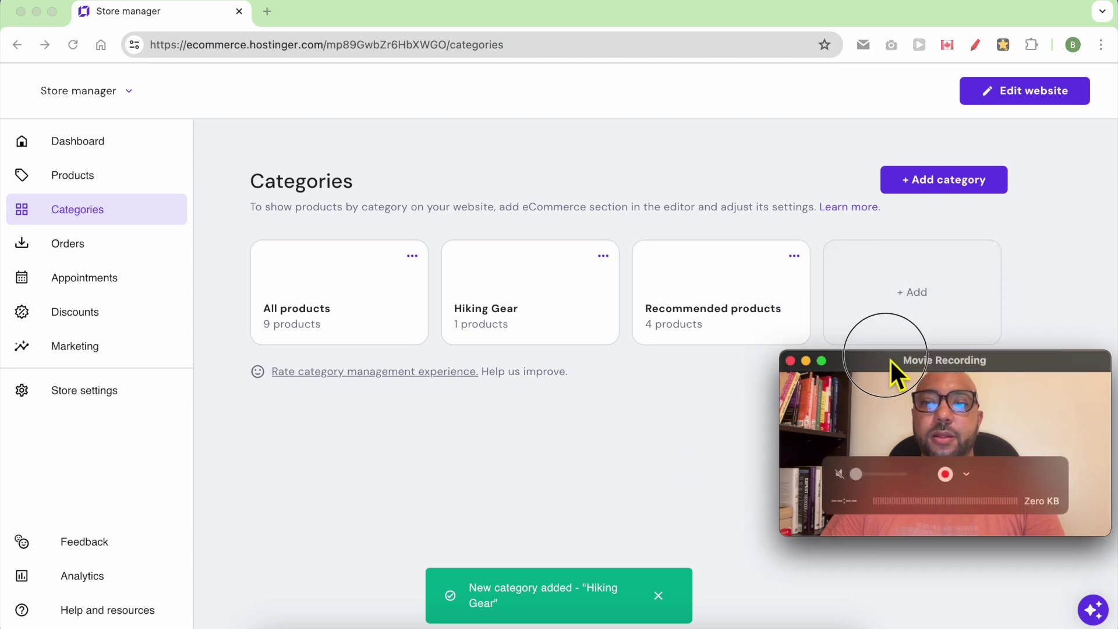
click(966, 179)
click(368, 626)
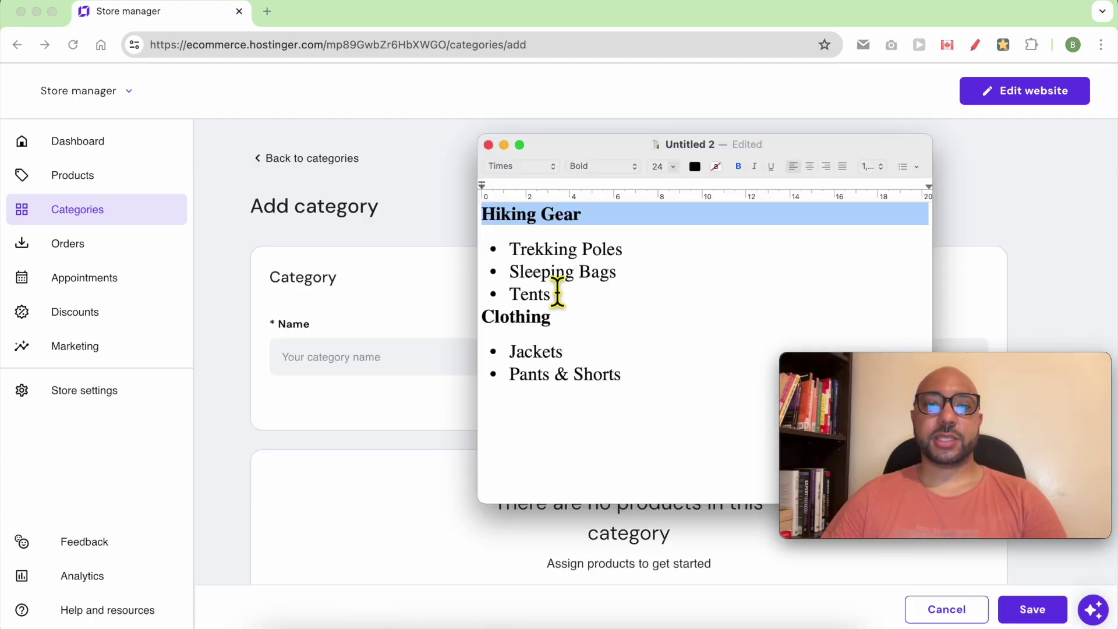
drag(622, 252, 510, 253)
right_click(537, 252)
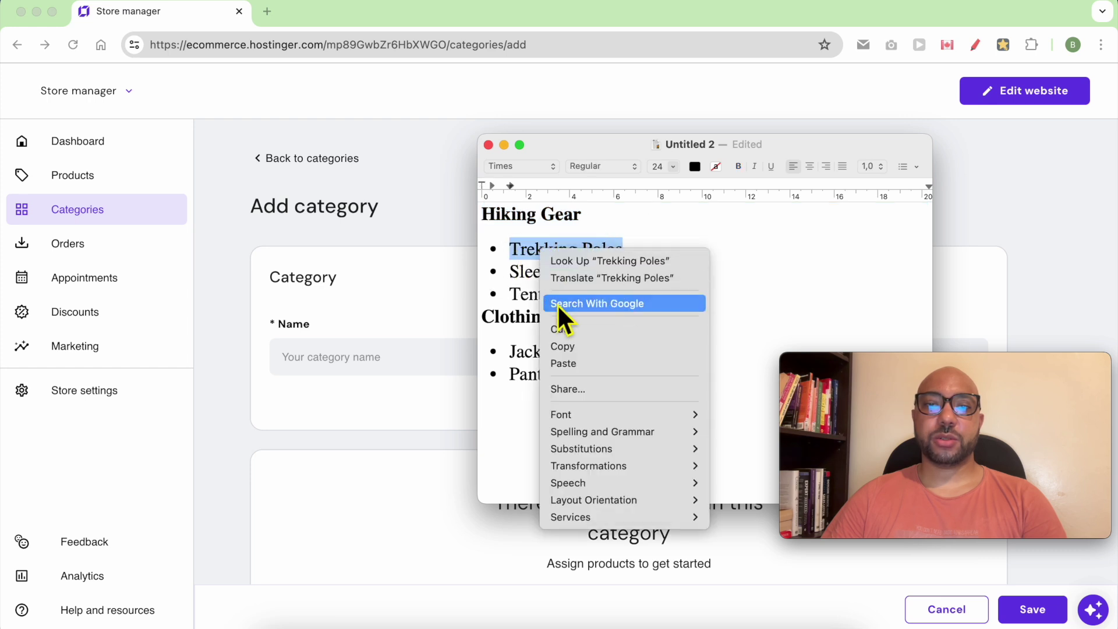
click(565, 347)
click(360, 360)
right_click(363, 365)
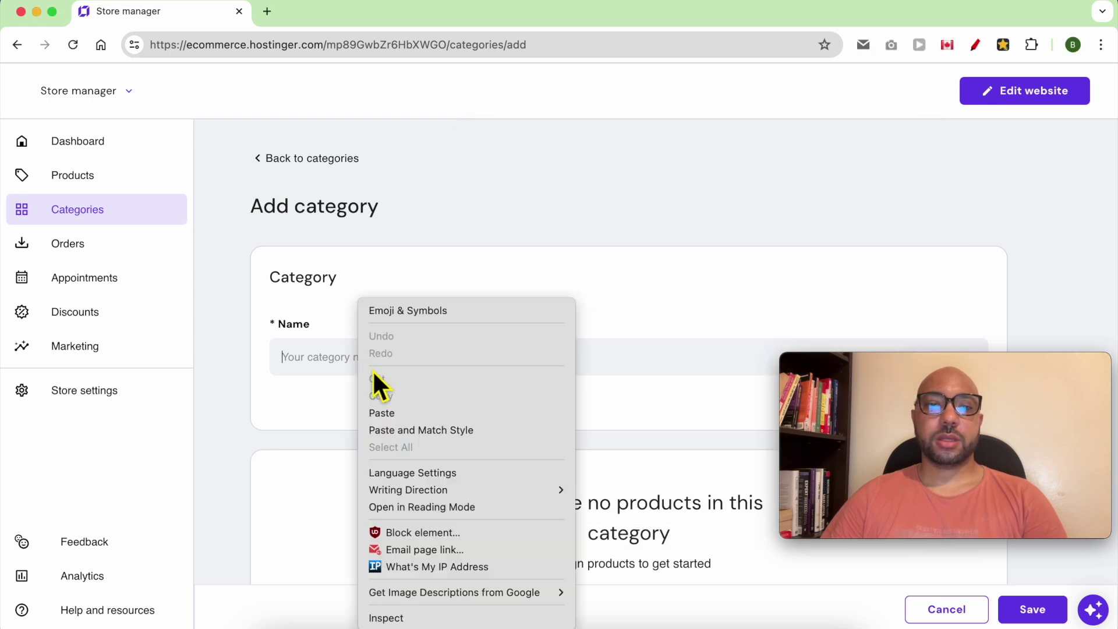
click(395, 413)
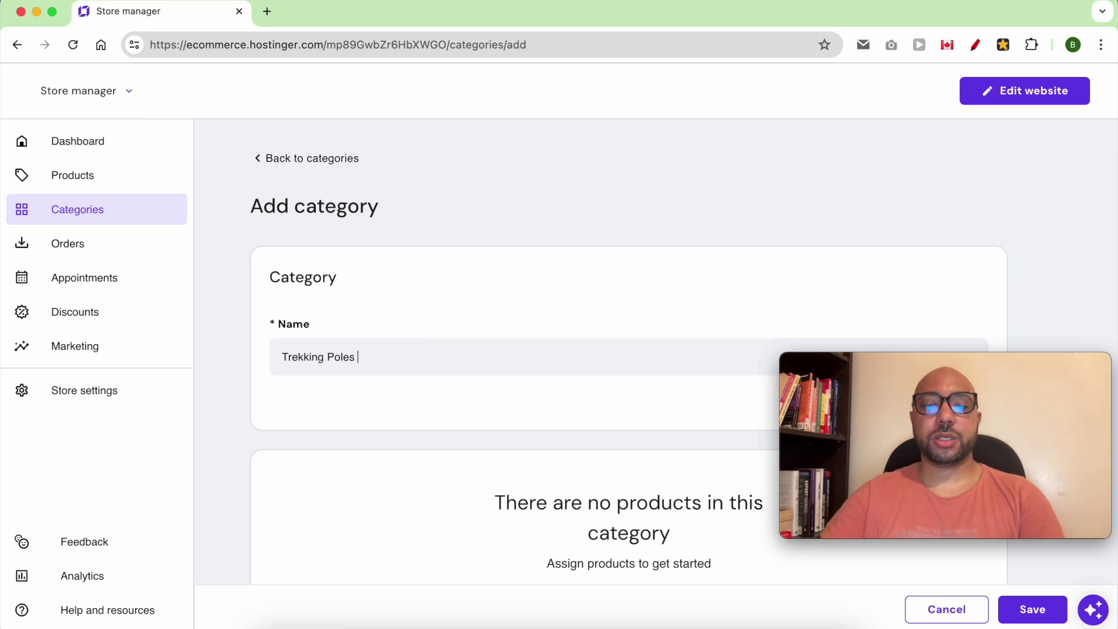
text((subcategory)
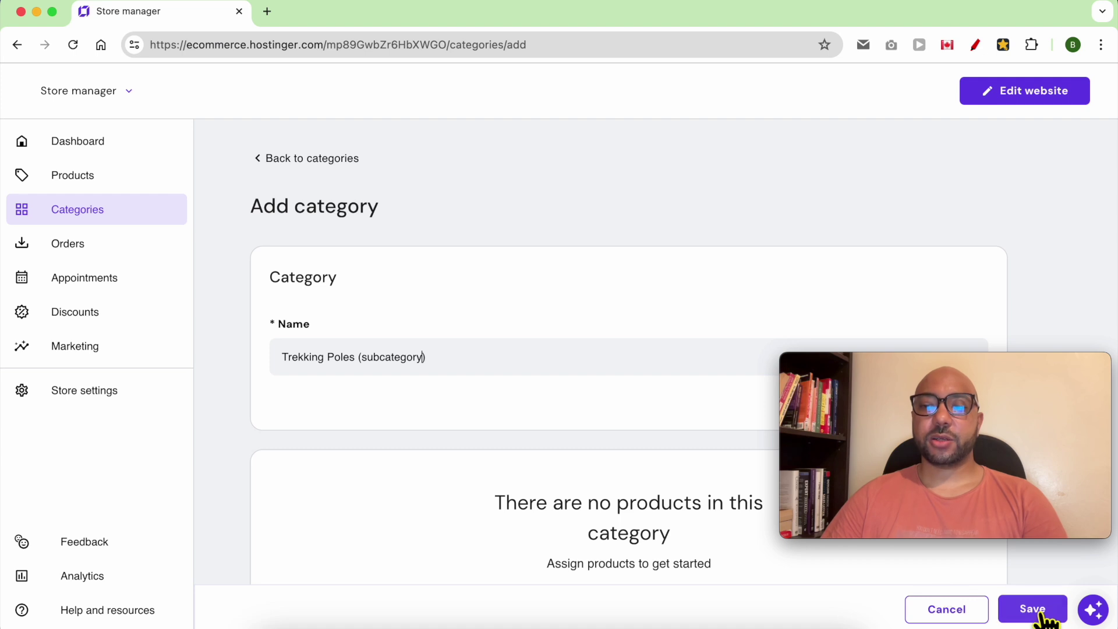
scroll(543, 482, down, 3)
Assign the Wool Sweater product to Trekking Poles (subcategory) and save the category.
click(606, 462)
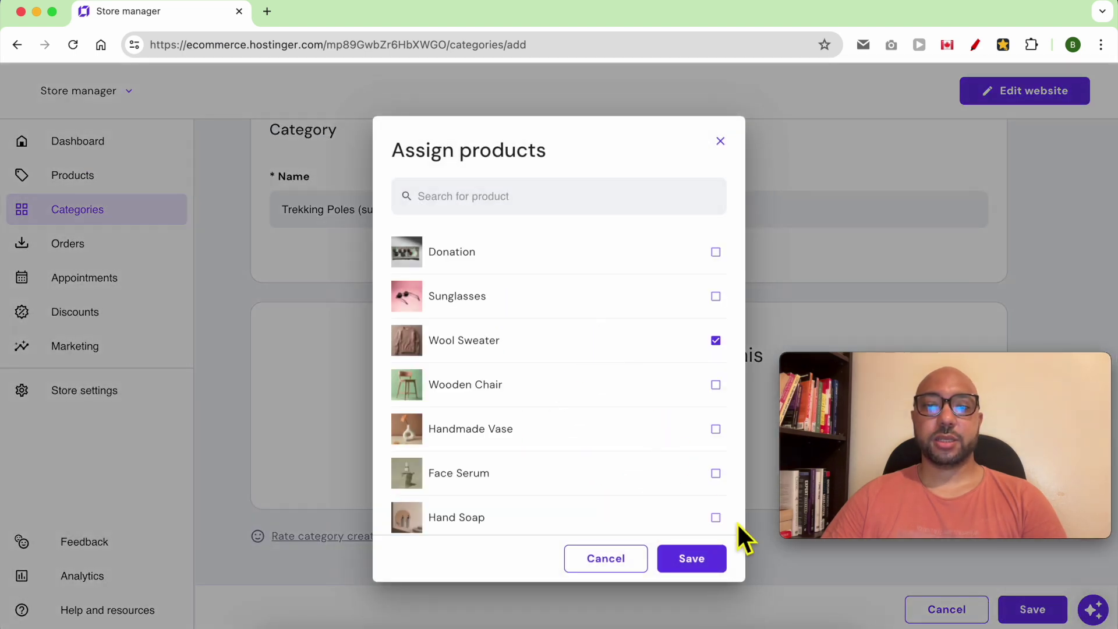
click(691, 559)
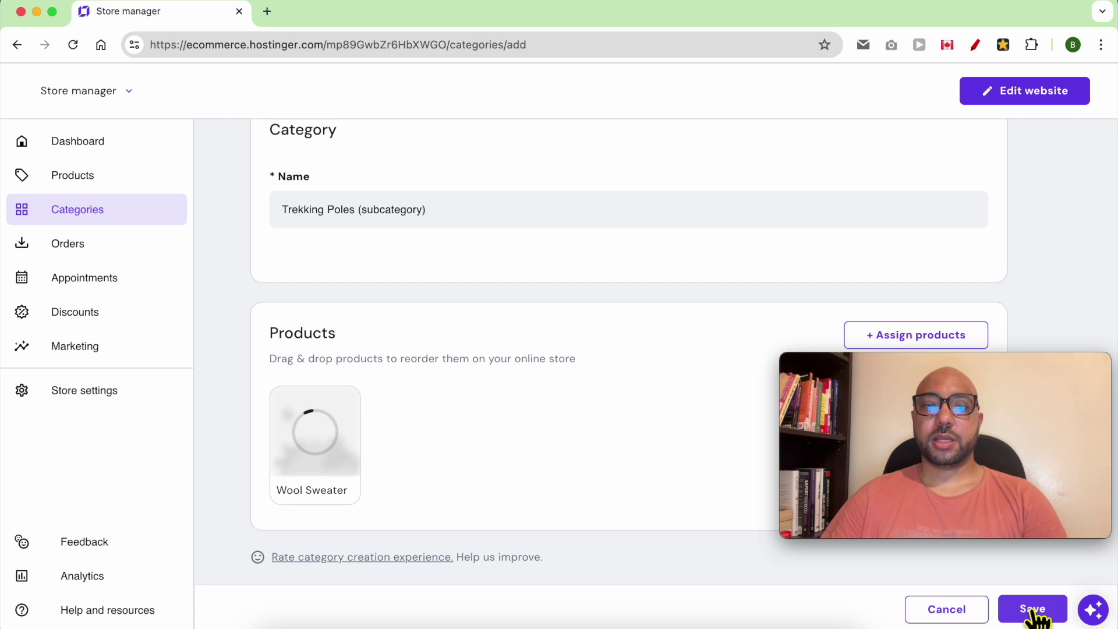
click(1035, 615)
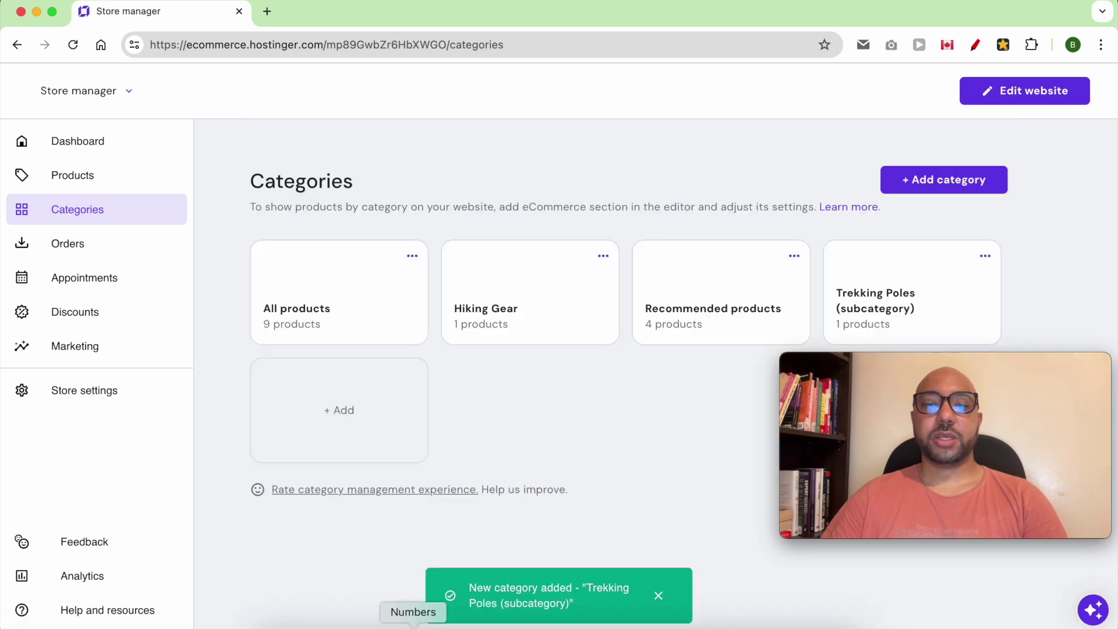
click(369, 622)
Copy Sleeping Bags from the notes and start a new category named Sleeping Bags (subcategory).
drag(617, 272, 509, 272)
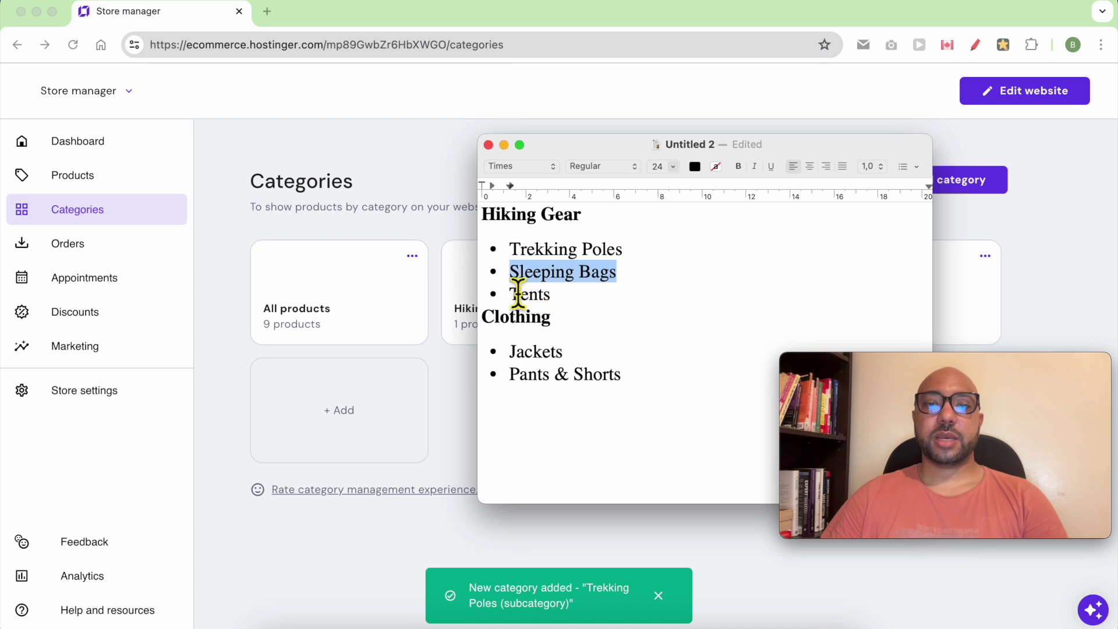
right_click(538, 280)
click(560, 378)
click(449, 387)
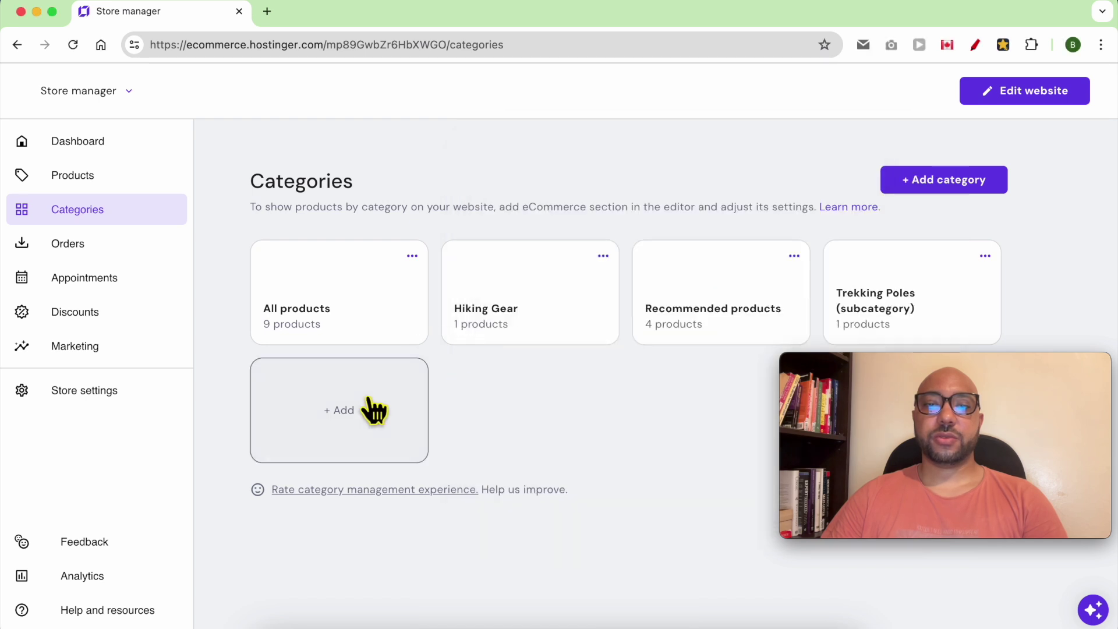
click(369, 409)
click(372, 356)
text(()
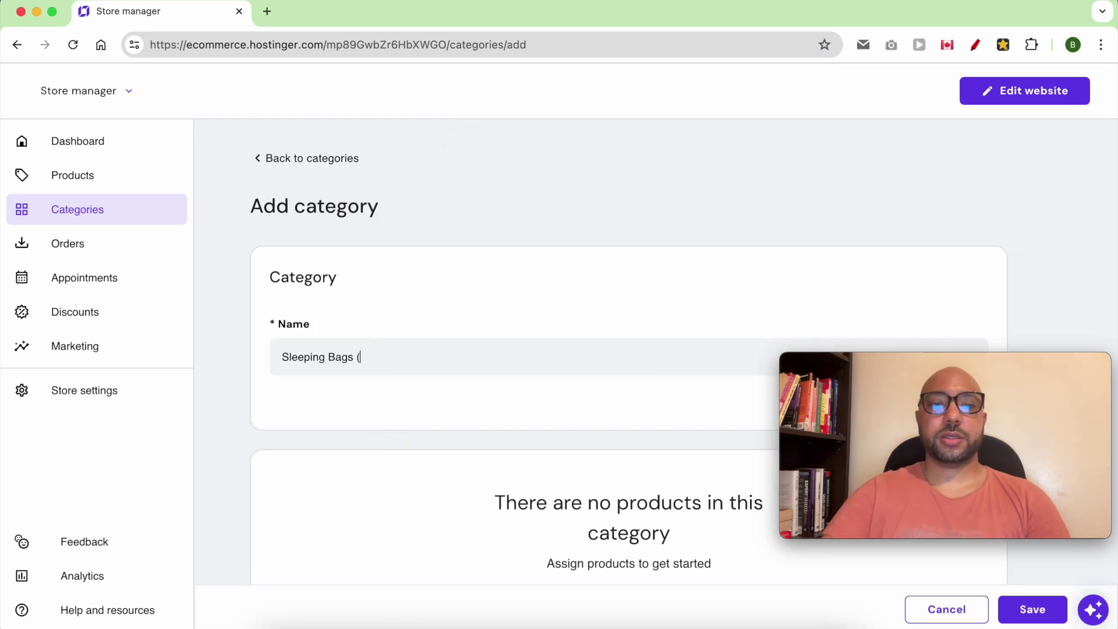
text(subcategory))
scroll(501, 480, down, 2)
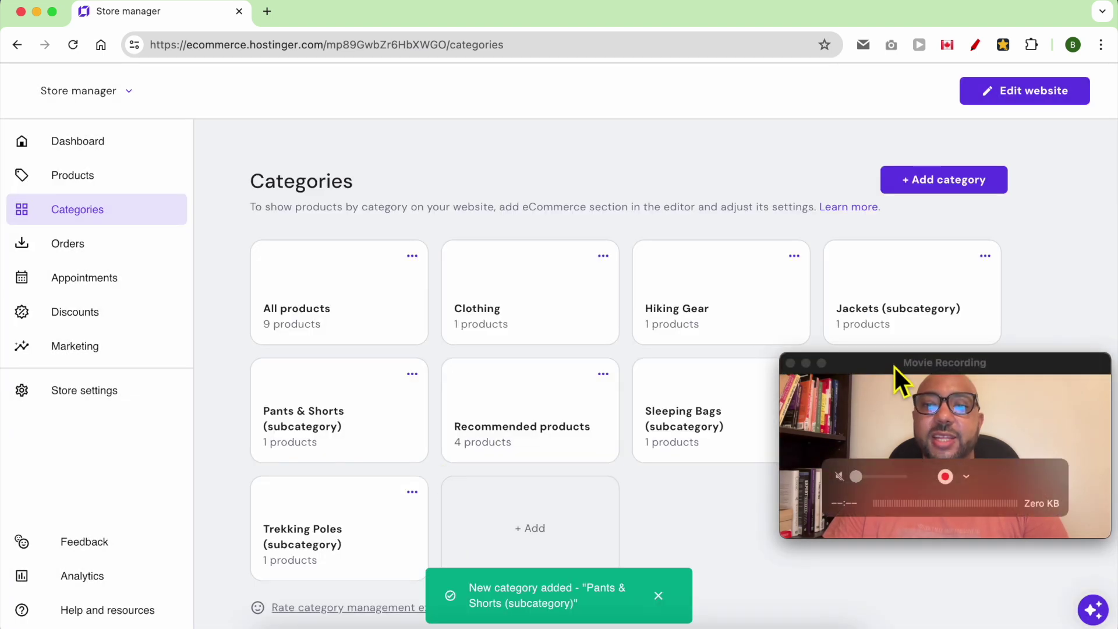
drag(894, 366, 904, 448)
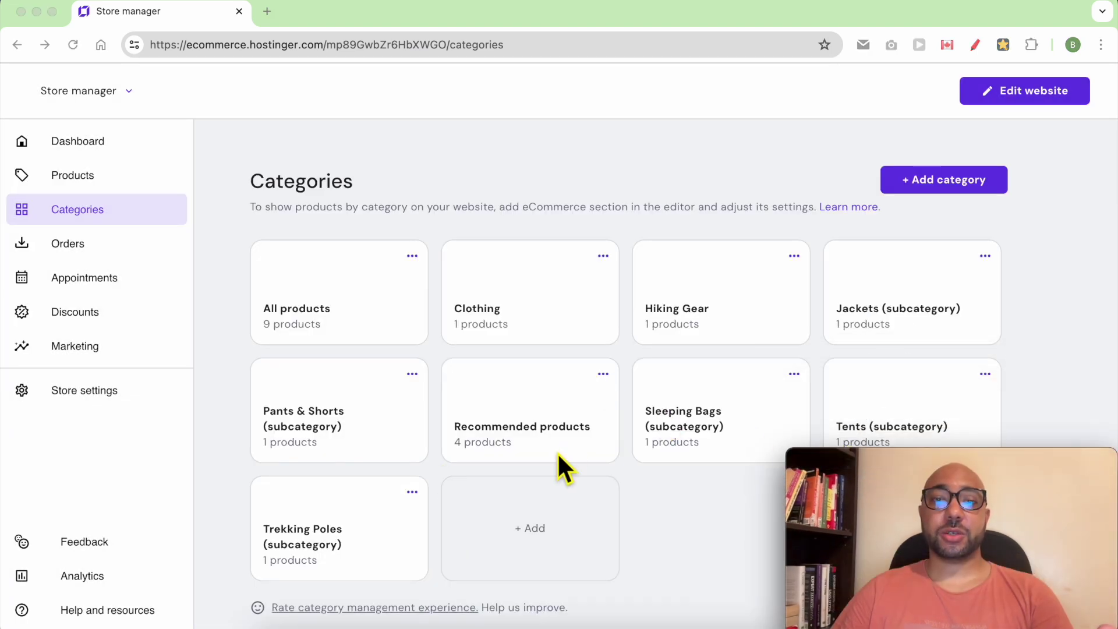
scroll(619, 436, down, 1)
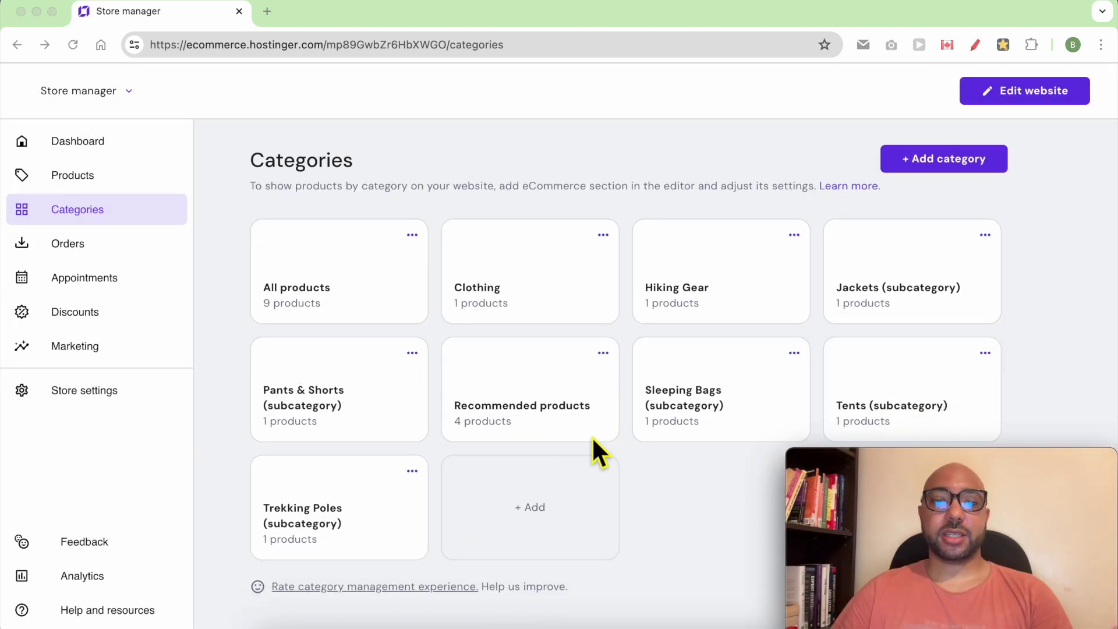
Add an Online store Product list page to the site from Pages and navigation.
click(662, 480)
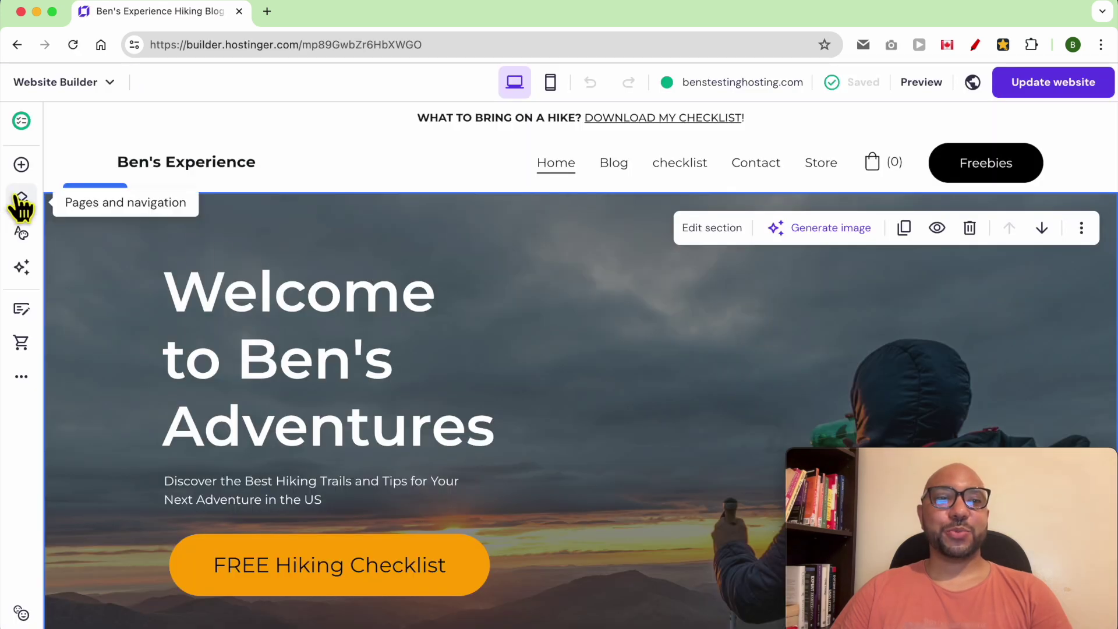
click(21, 199)
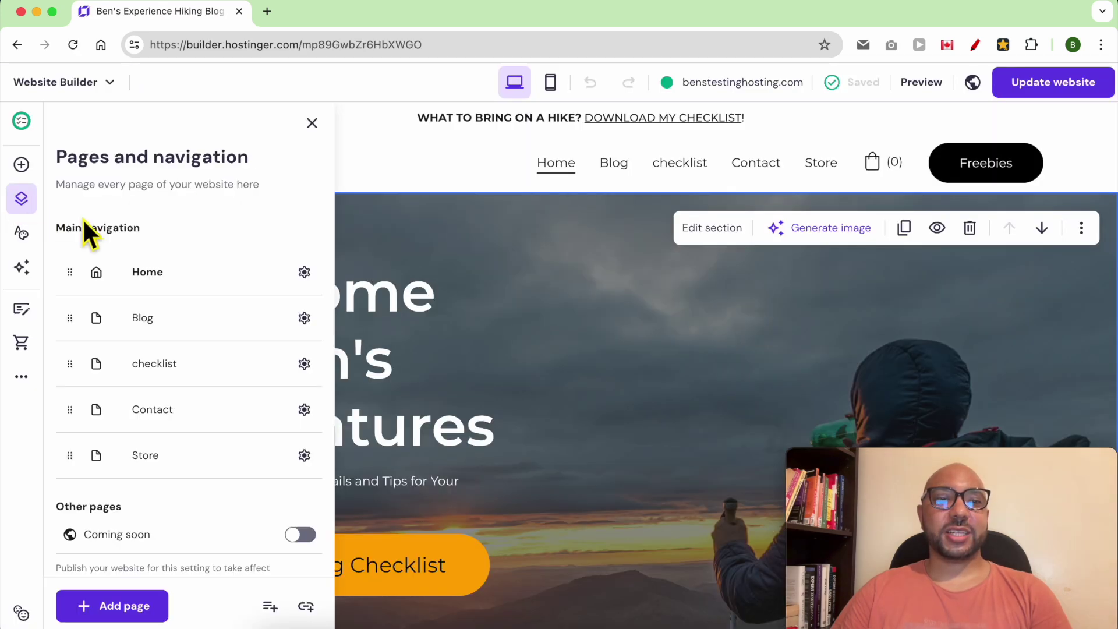
click(127, 611)
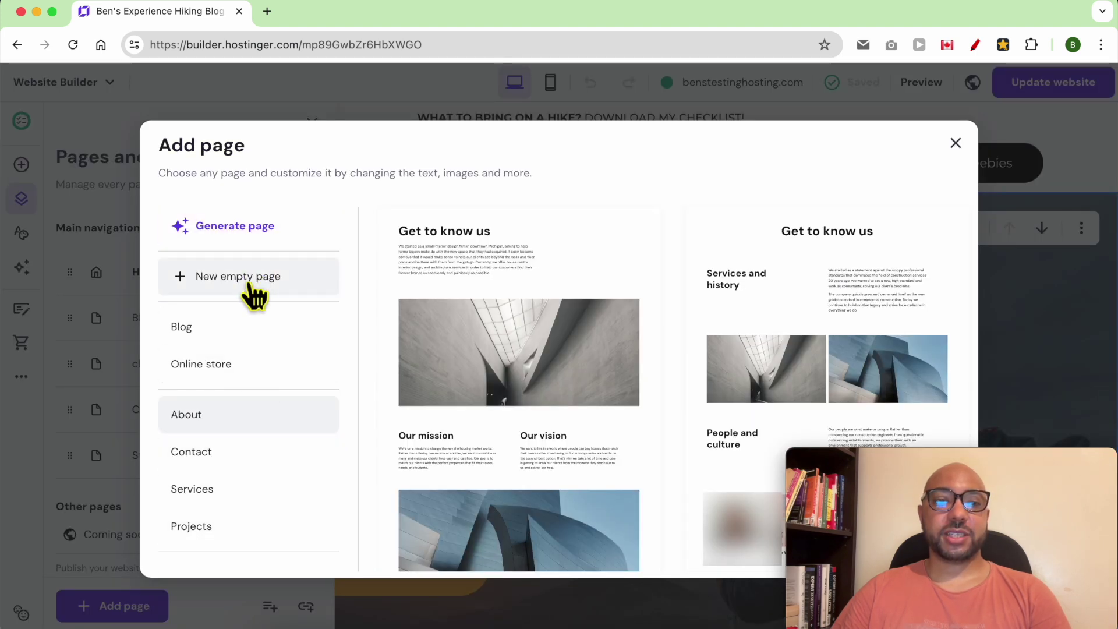
click(237, 371)
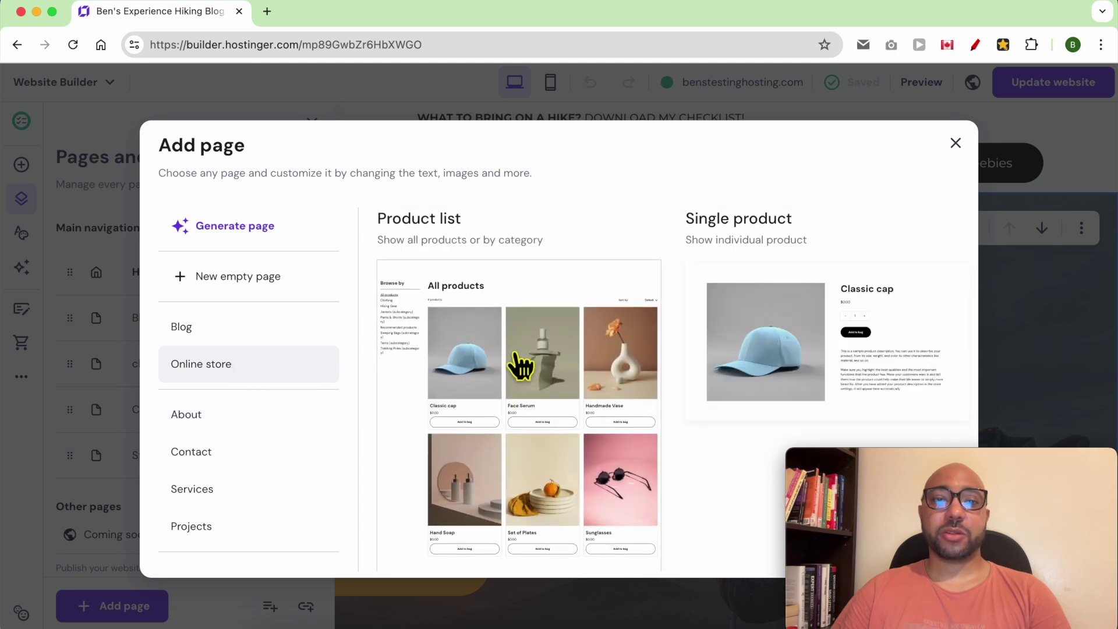
click(483, 377)
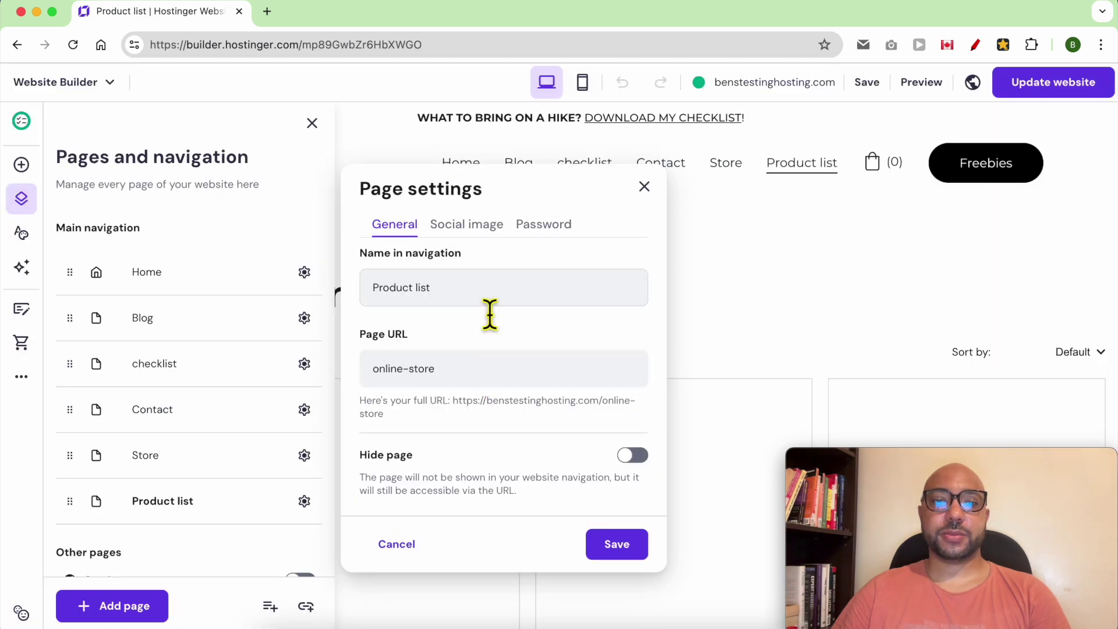
Rename the new Product list page to Hiking Gear and save its settings.
click(369, 622)
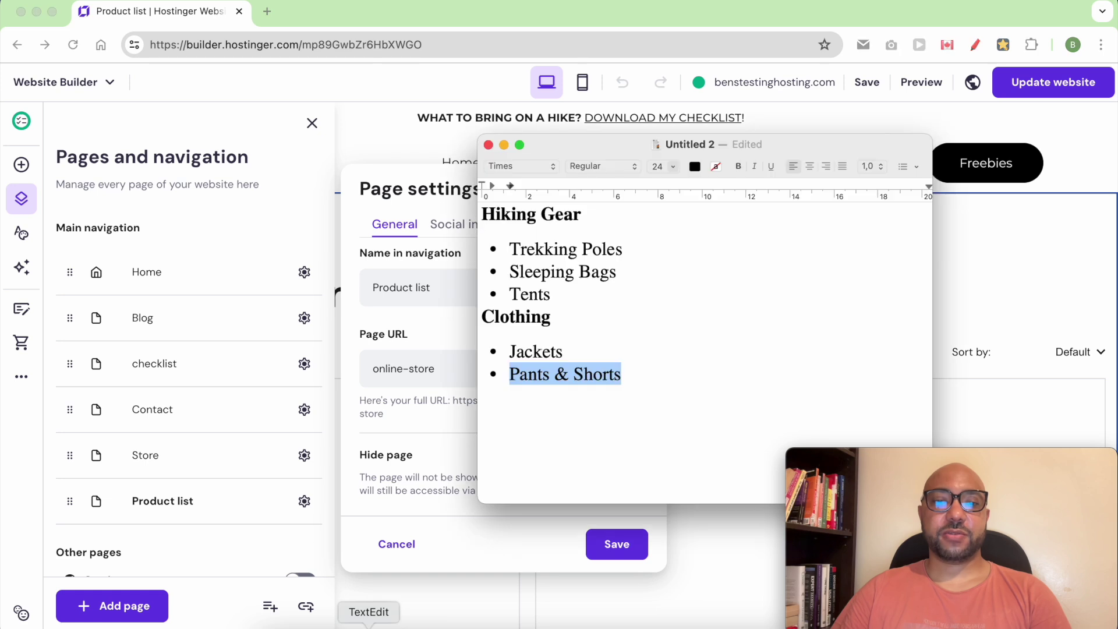
triple_click(561, 221)
right_click(562, 221)
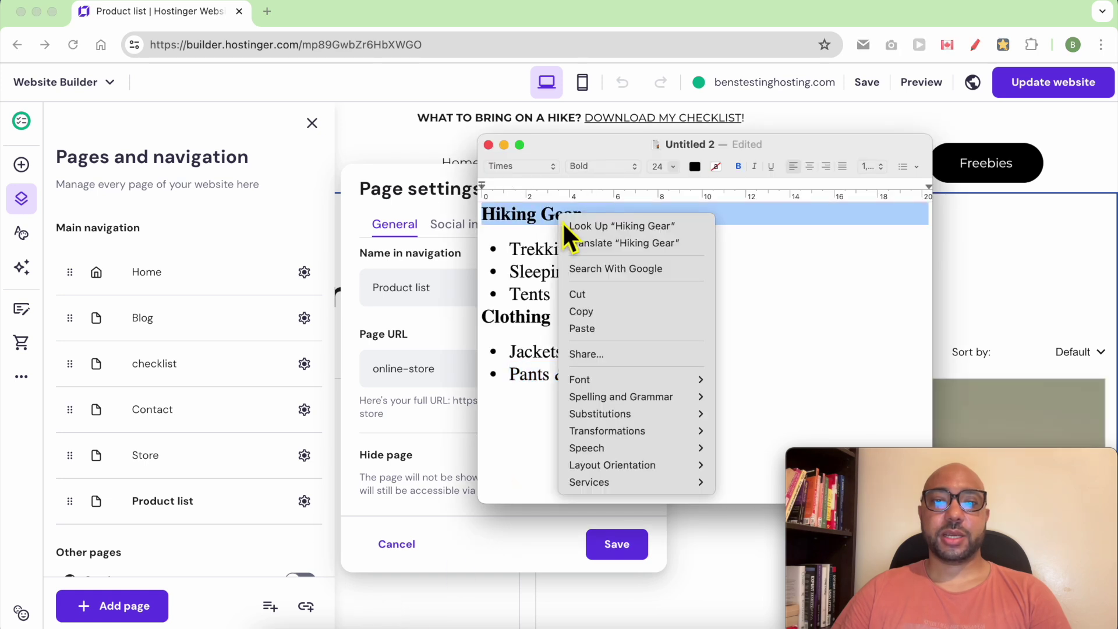
click(587, 312)
click(449, 297)
triple_click(448, 297)
right_click(449, 296)
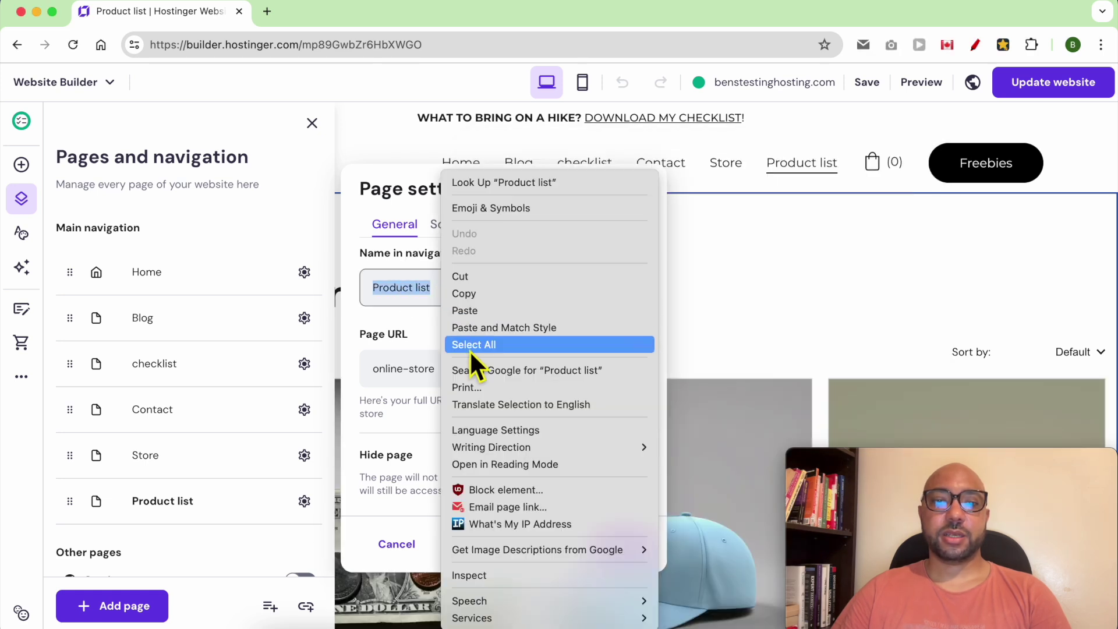
click(472, 312)
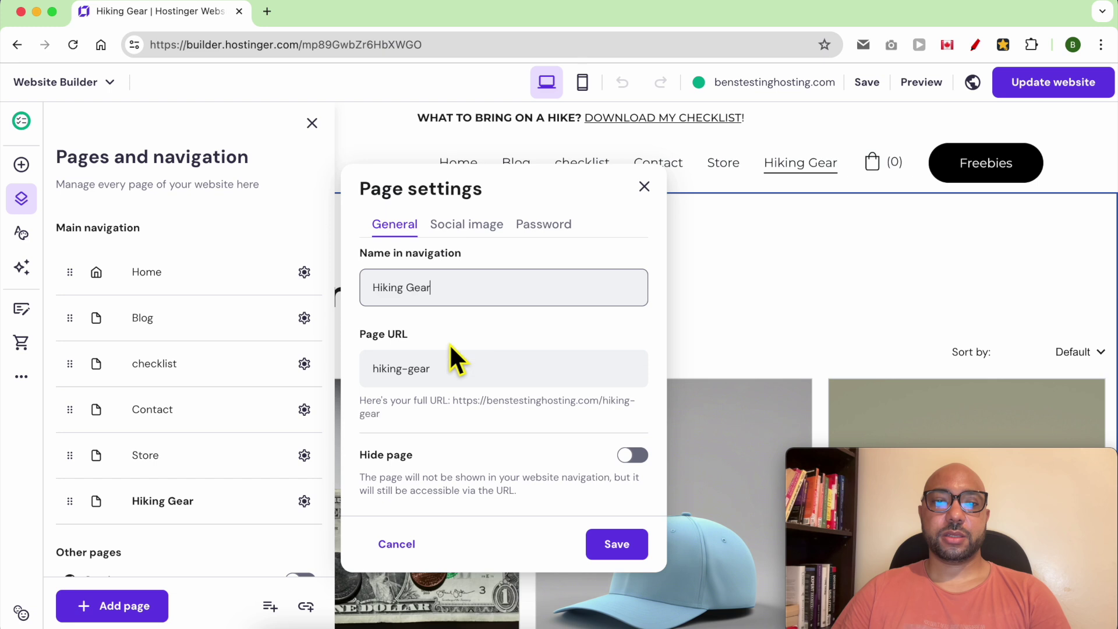
click(613, 544)
click(582, 324)
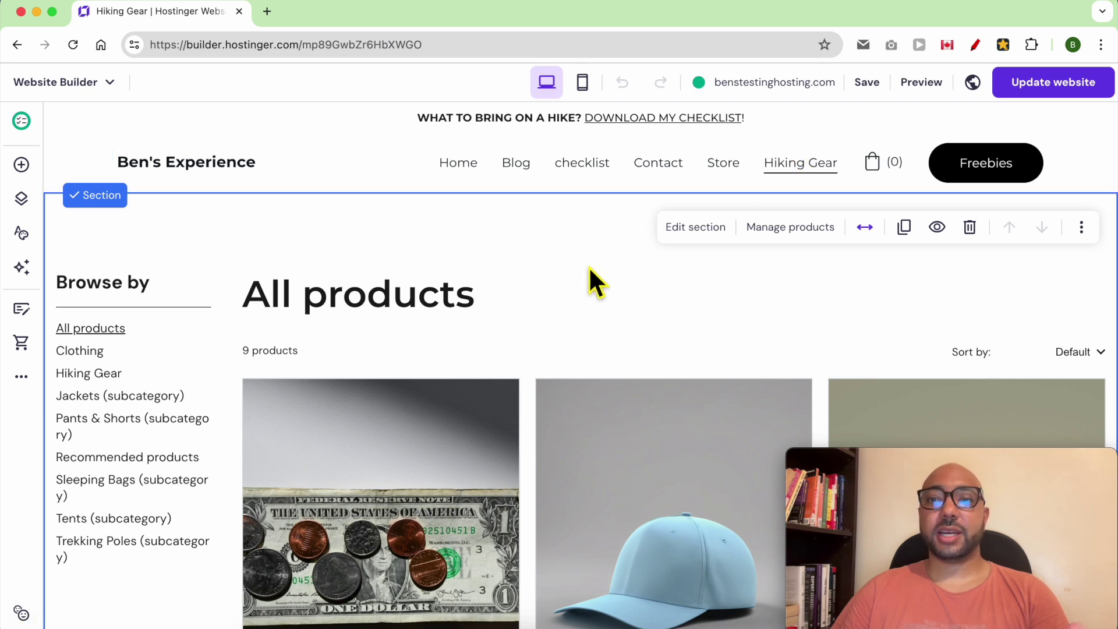
In the product section's Filters, turn off category filters and show only the Hiking Gear category.
click(698, 230)
drag(954, 473, 242, 450)
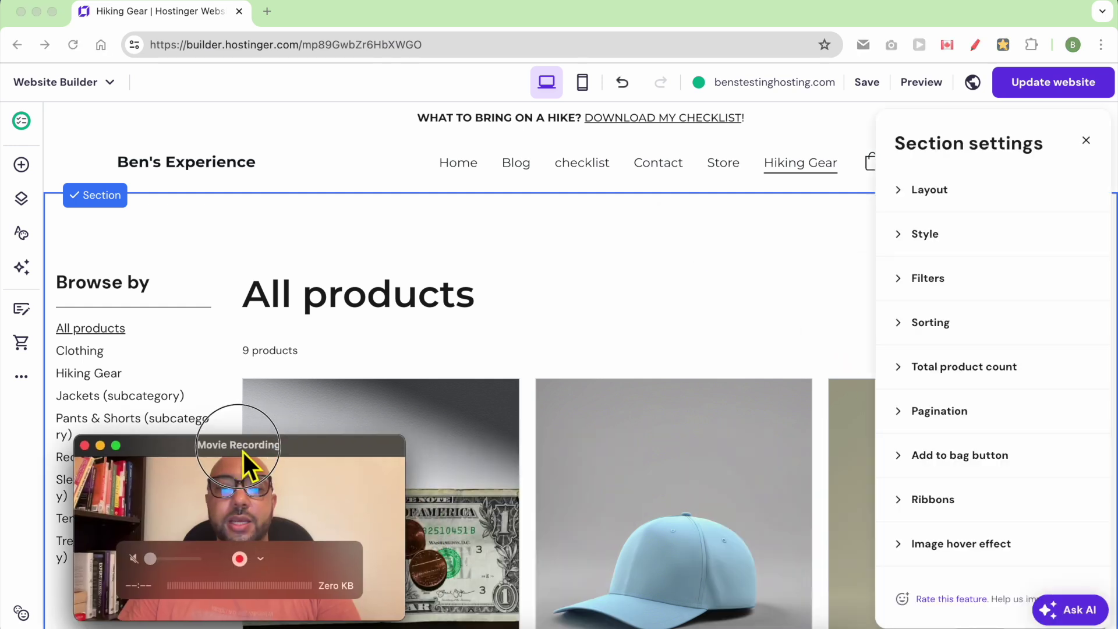
click(936, 278)
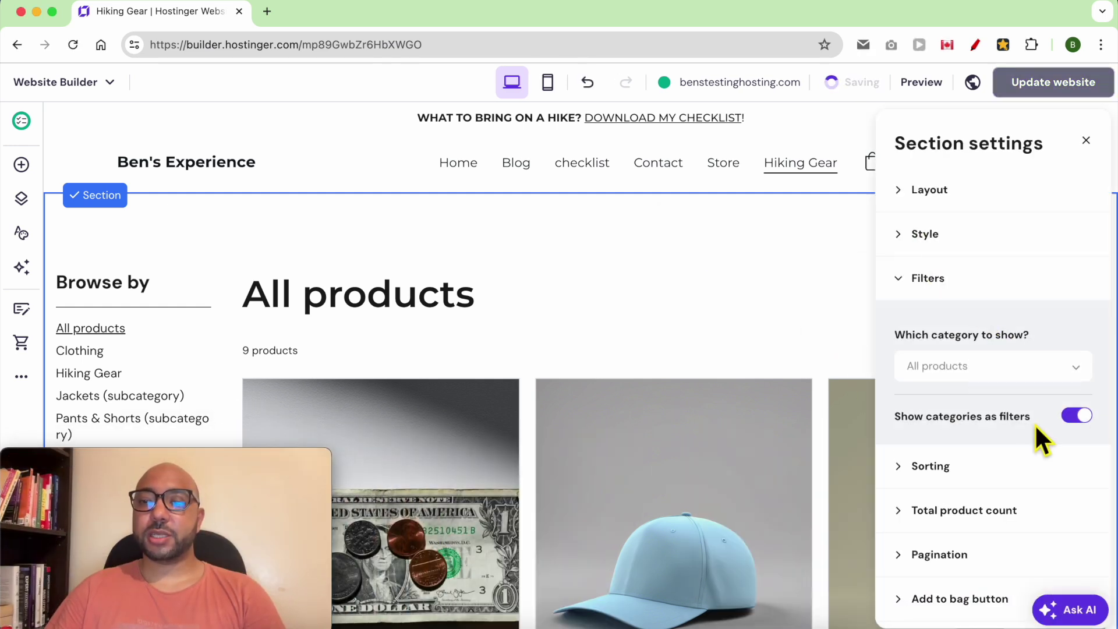
click(1072, 421)
click(1029, 376)
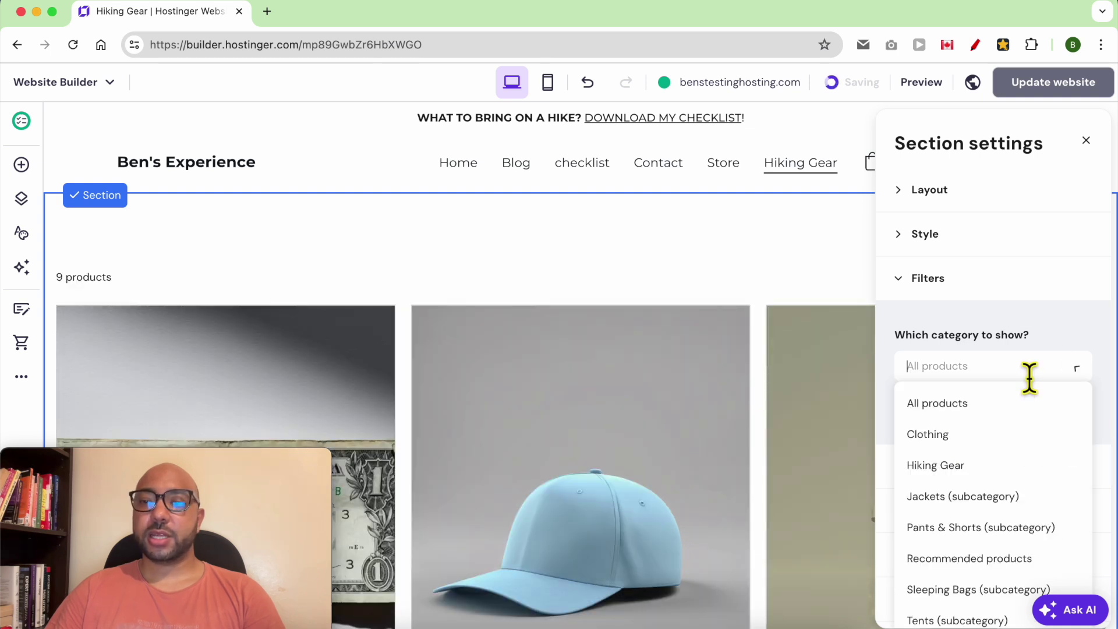
click(992, 477)
scroll(1004, 406, down, 1)
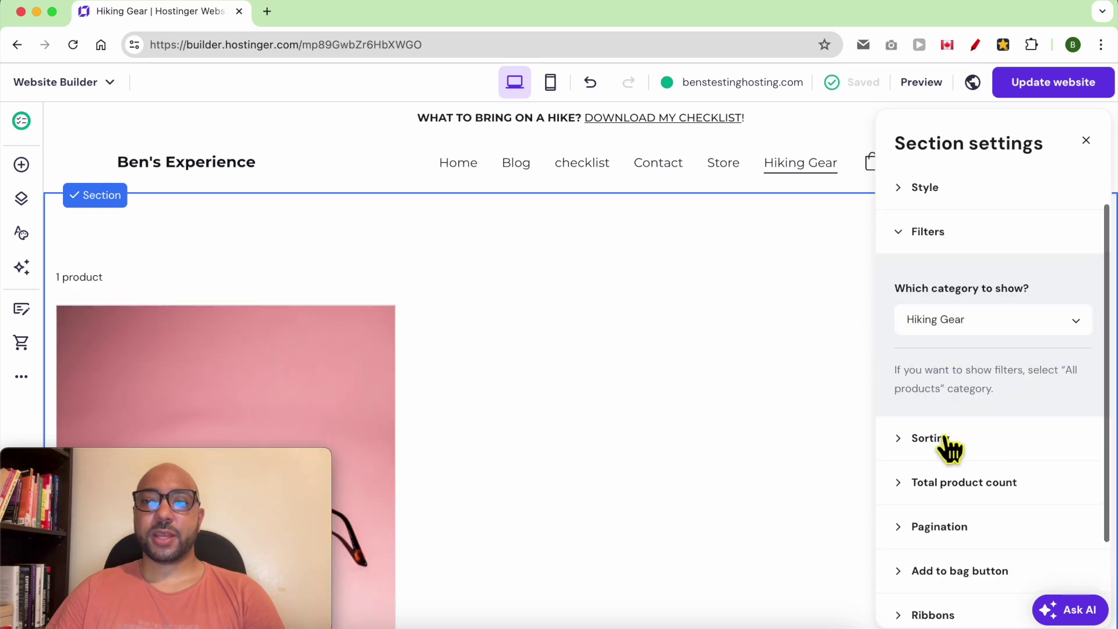
scroll(280, 373, down, 1)
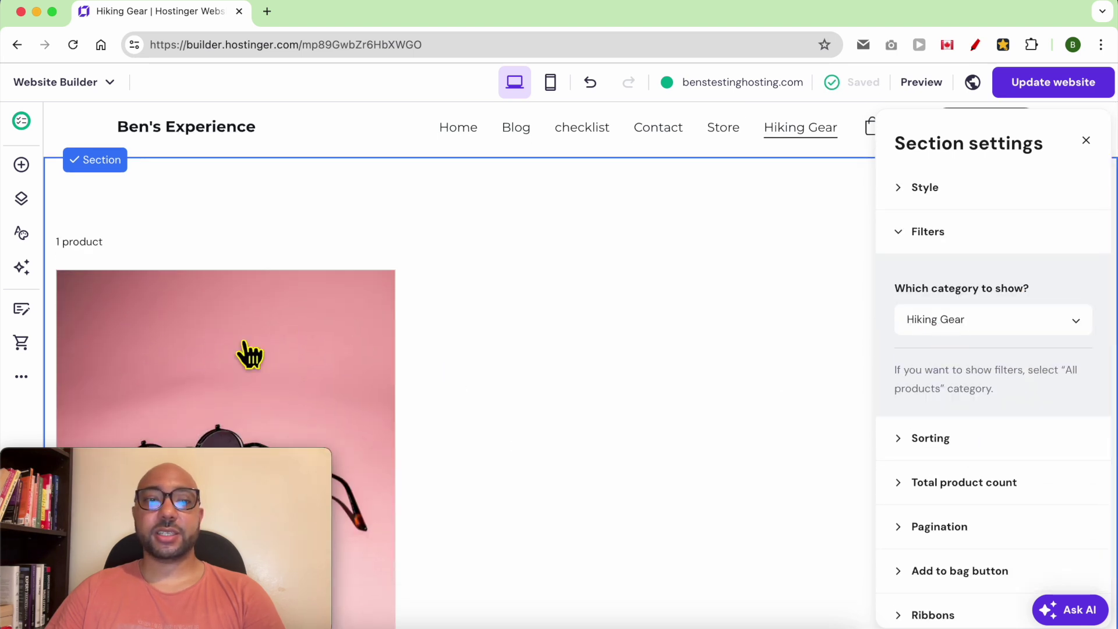
scroll(894, 422, down, 1)
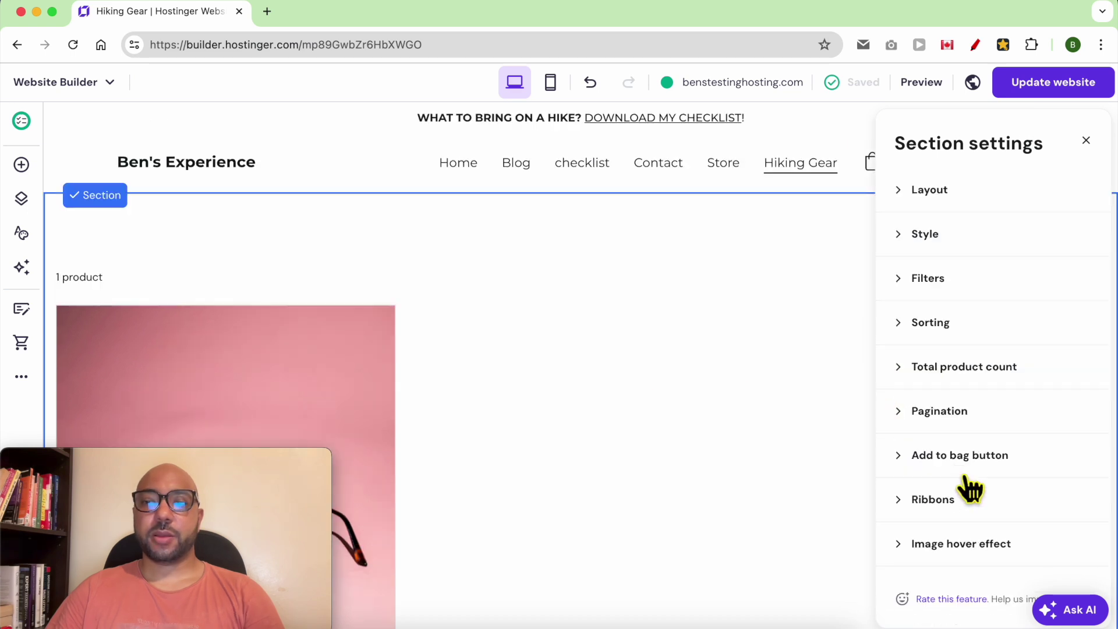
click(1087, 148)
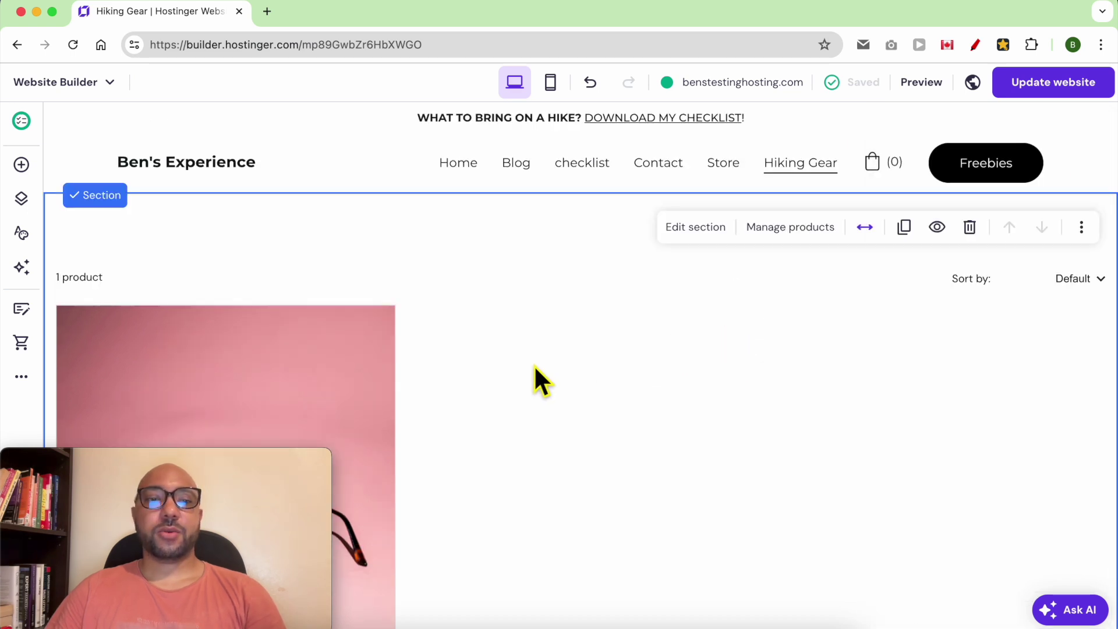
Copy the Trekking Poles name from the category notes.
click(368, 623)
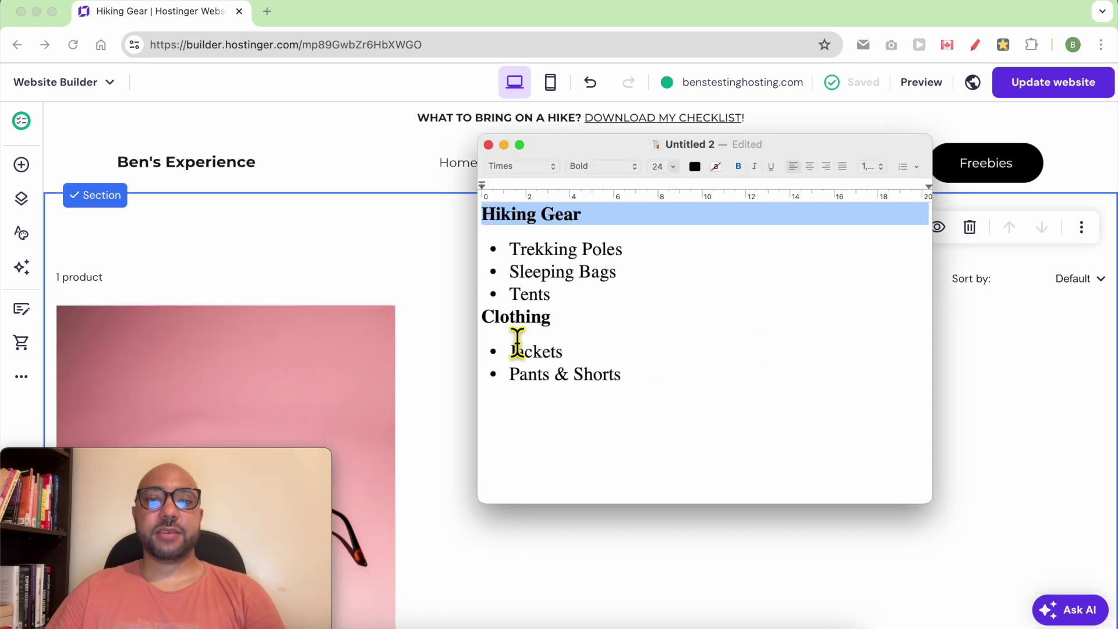
double_click(550, 250)
triple_click(520, 252)
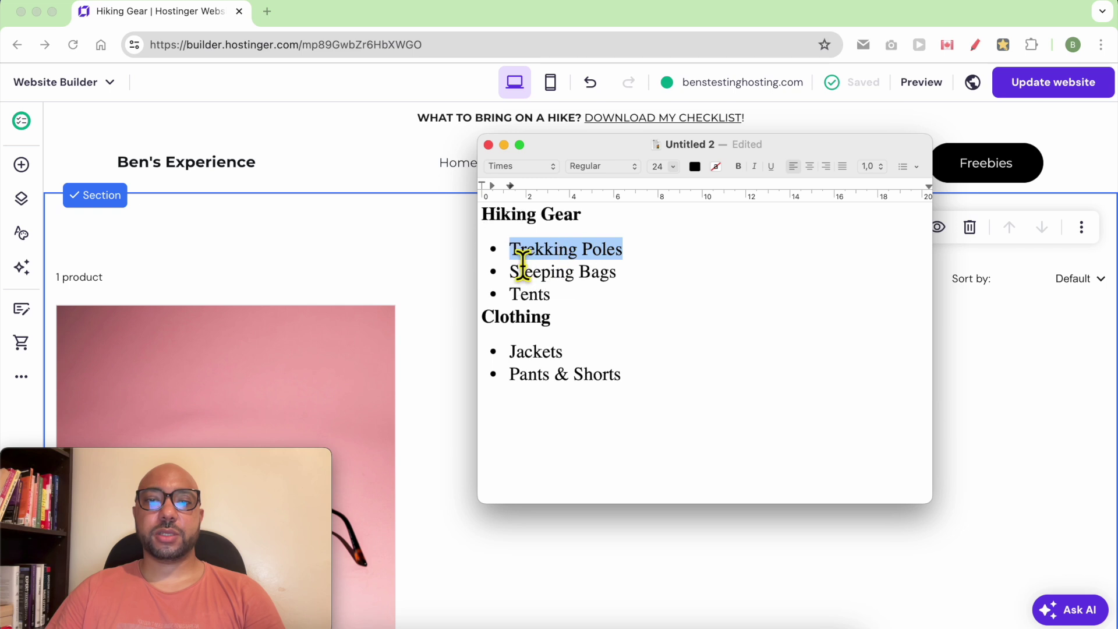
right_click(534, 248)
click(562, 346)
click(351, 269)
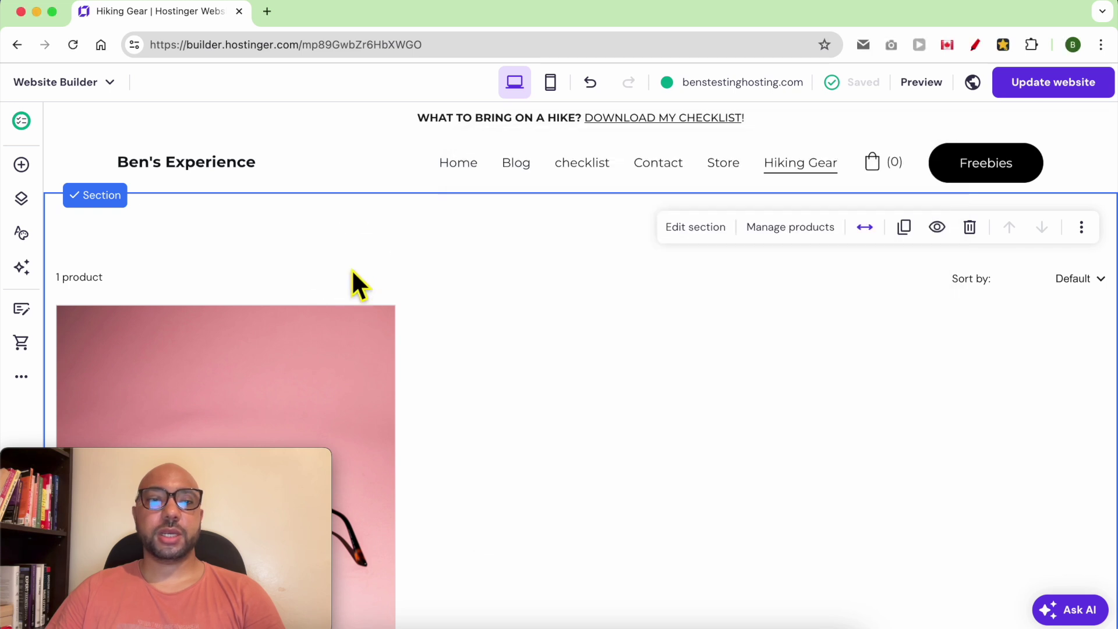
Add another Online store Product list page from Pages and navigation.
click(22, 198)
mouse_move(167, 453)
mouse_down()
mouse_move(245, 462)
mouse_move(561, 12)
mouse_up()
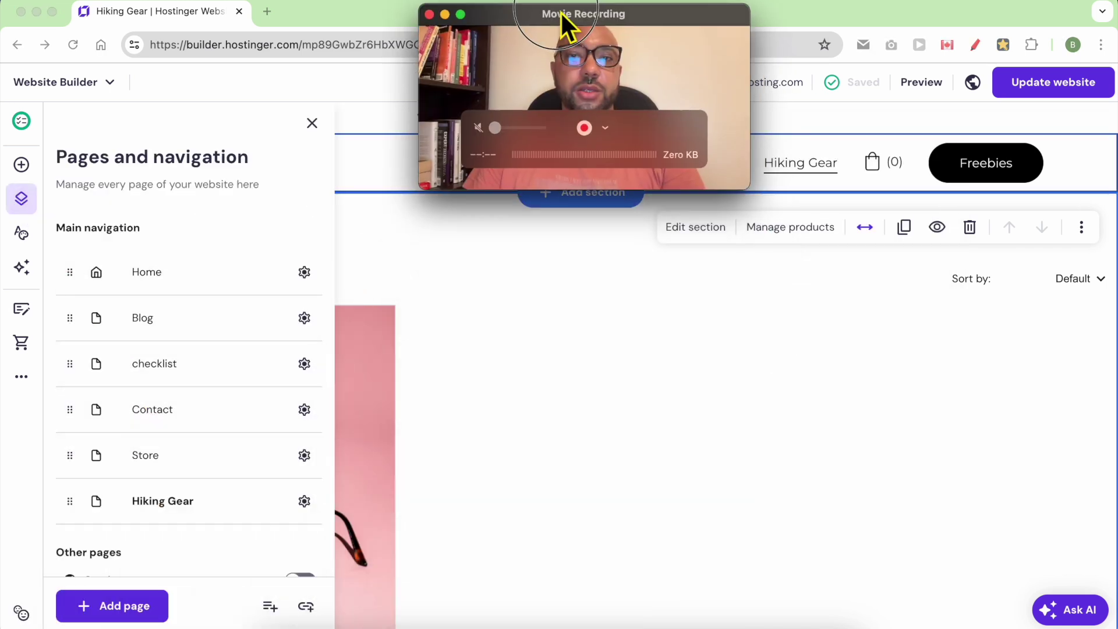
click(105, 608)
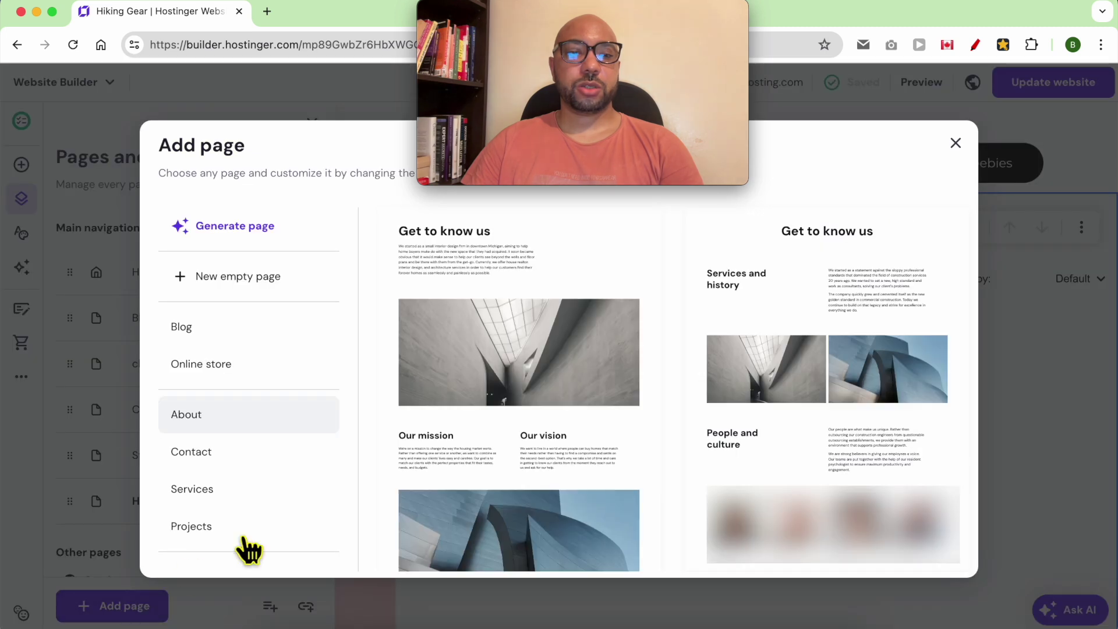
click(242, 366)
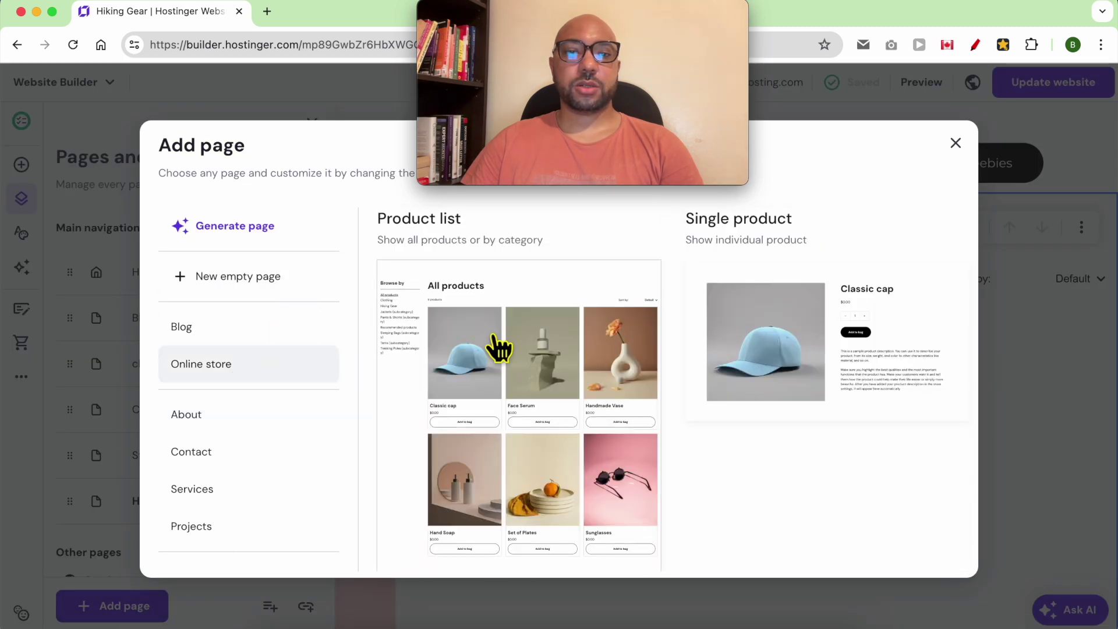
click(504, 350)
Name the new page Trekking Poles and save its settings.
triple_click(480, 307)
right_click(476, 306)
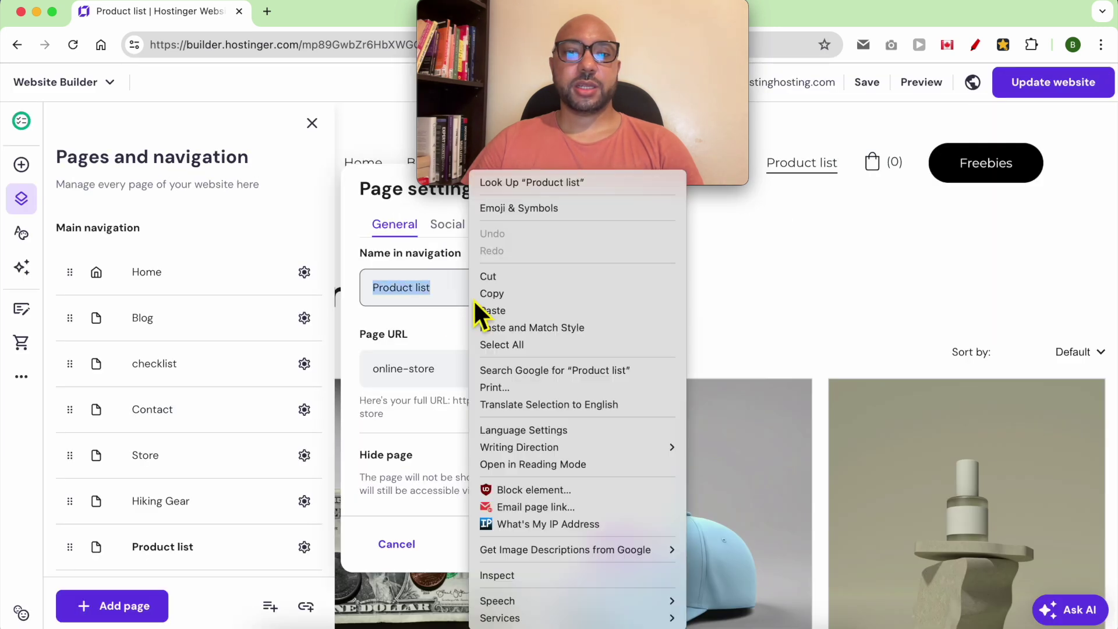
click(505, 313)
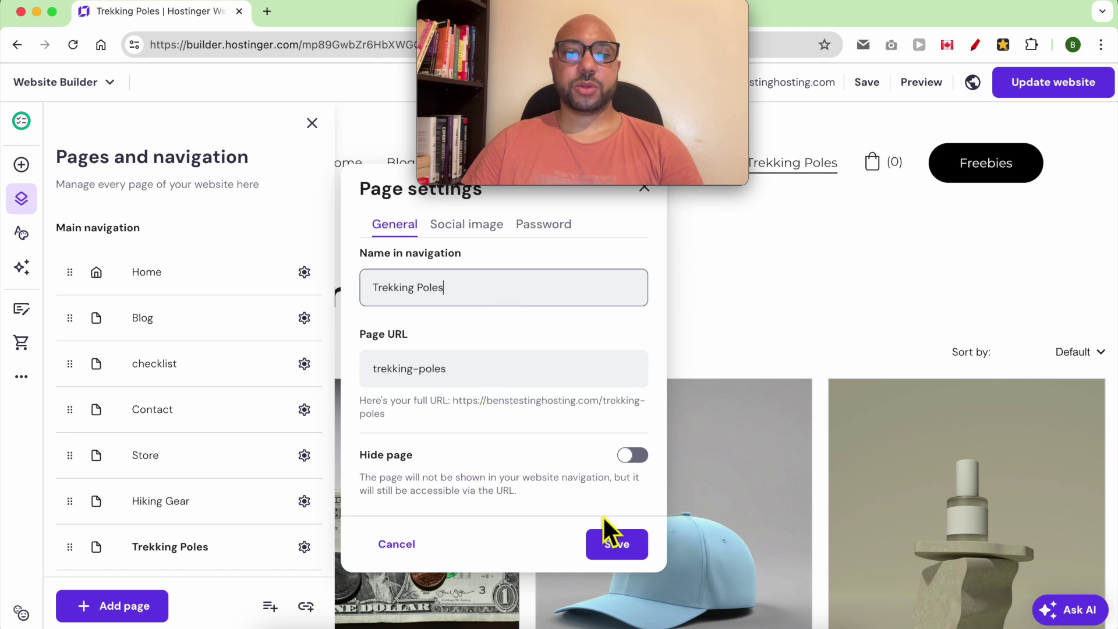
click(616, 544)
In the product section's Filters, hide the category sidebar and show only Trekking Poles (subcategory).
click(702, 301)
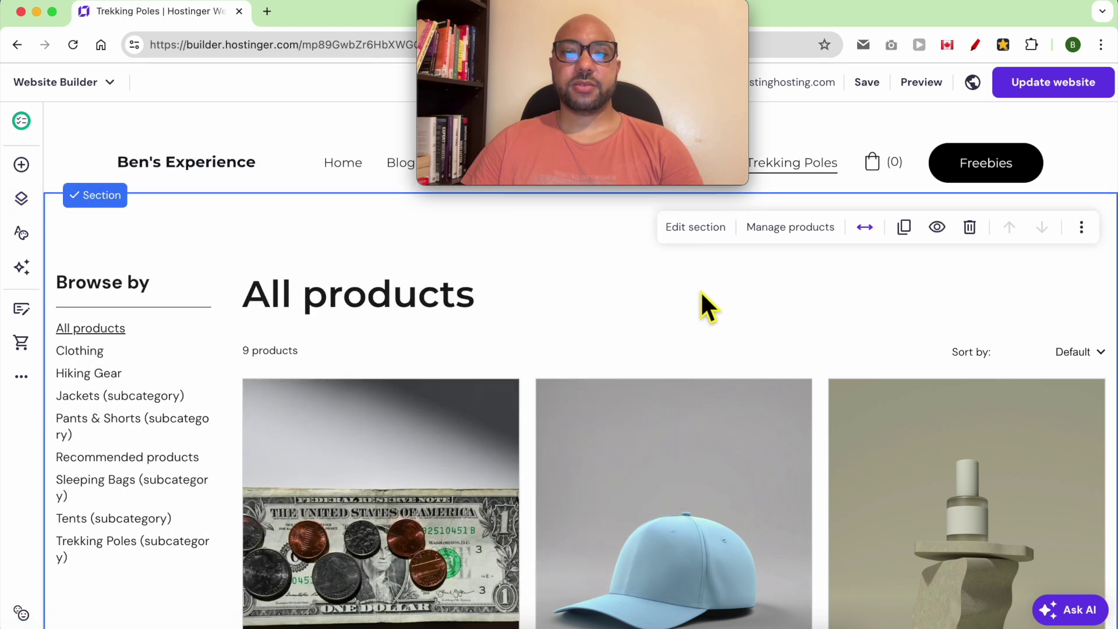
click(692, 227)
click(928, 278)
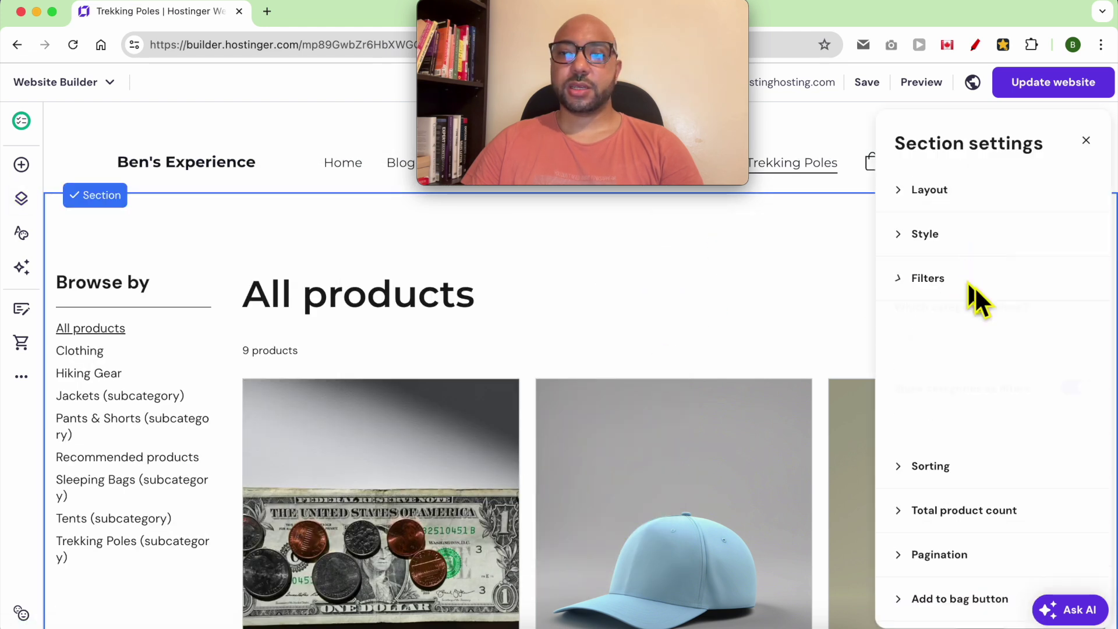
click(1076, 416)
click(1073, 372)
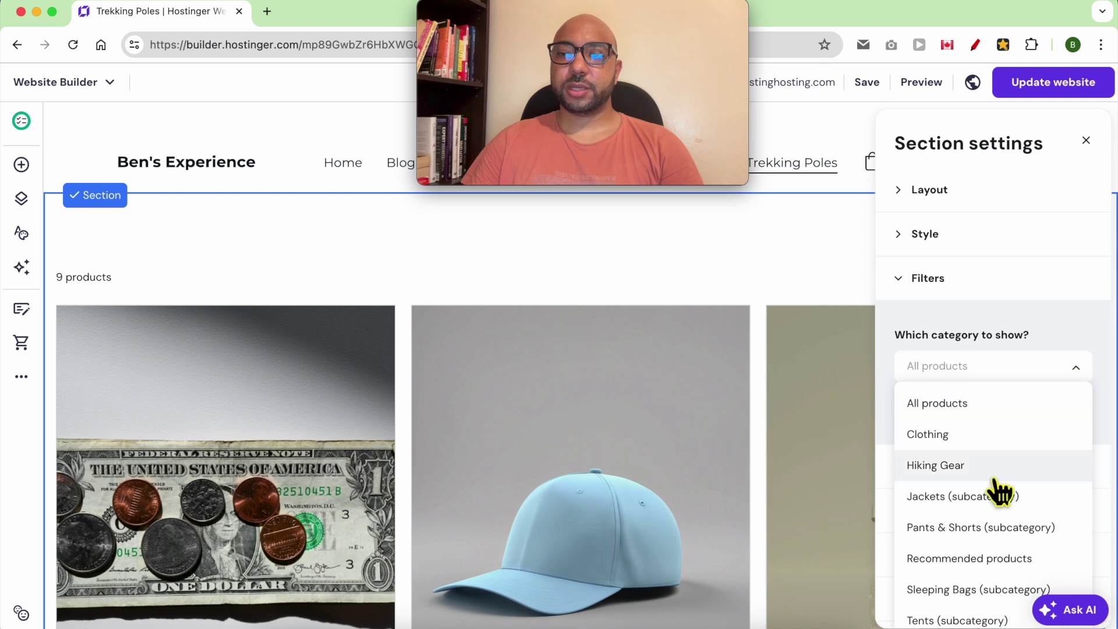
scroll(968, 602, down, 3)
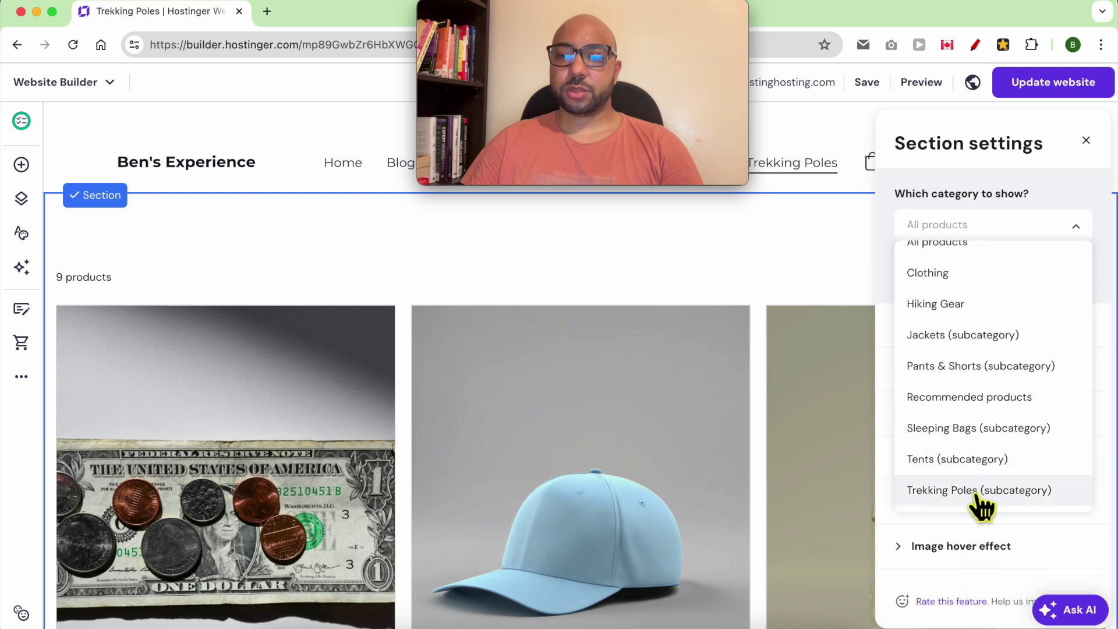
click(985, 491)
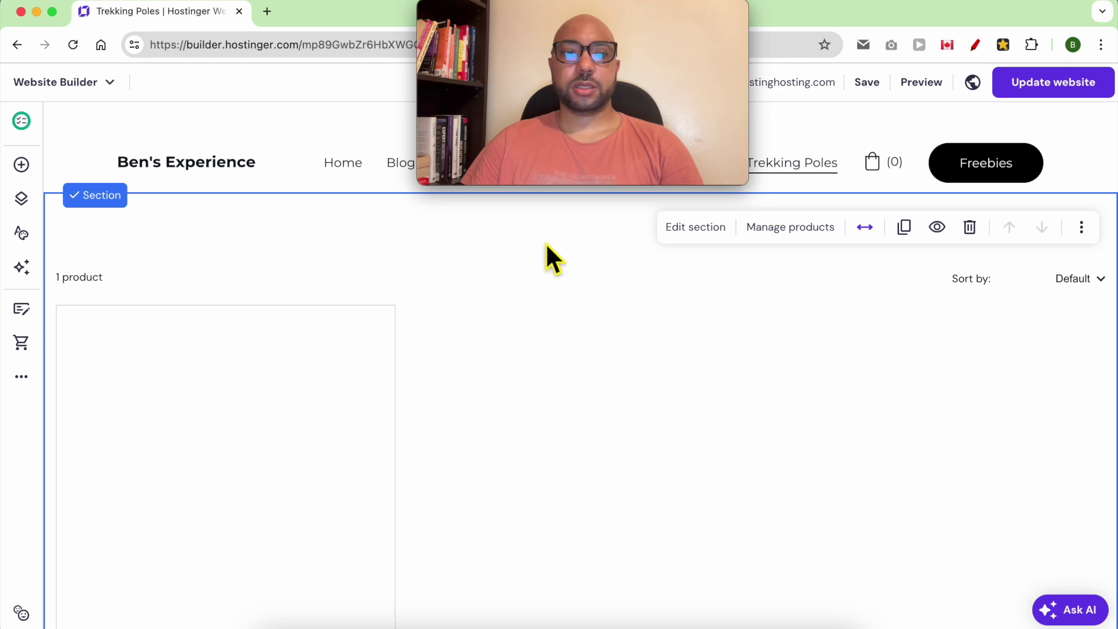
drag(644, 19, 417, 20)
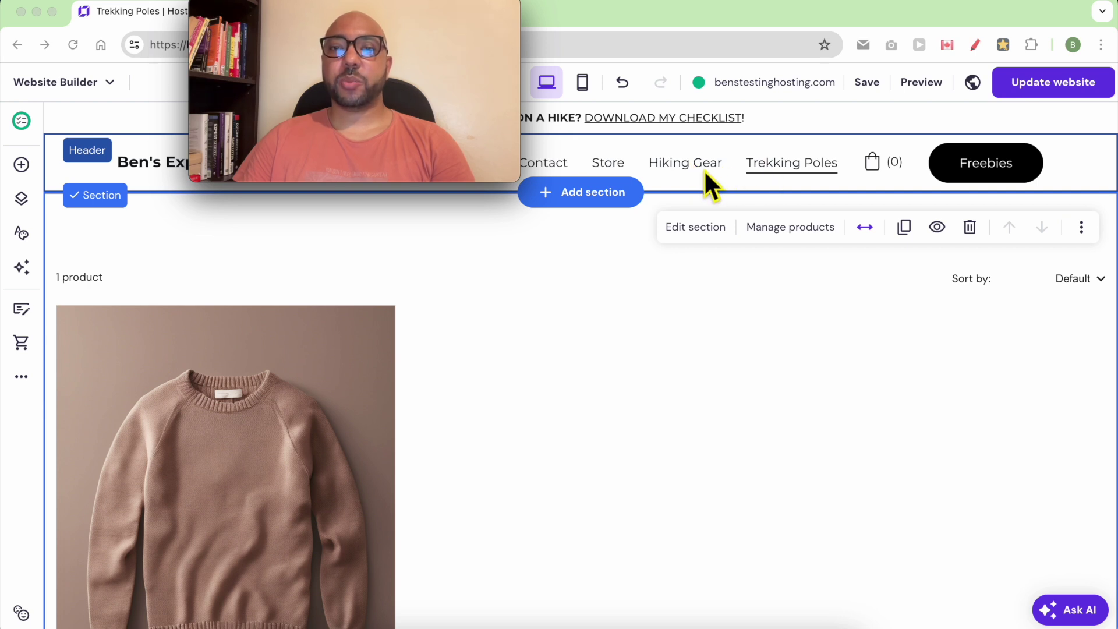
Drag the Trekking Poles page under Hiking Gear as a subpage in Pages and navigation.
click(22, 202)
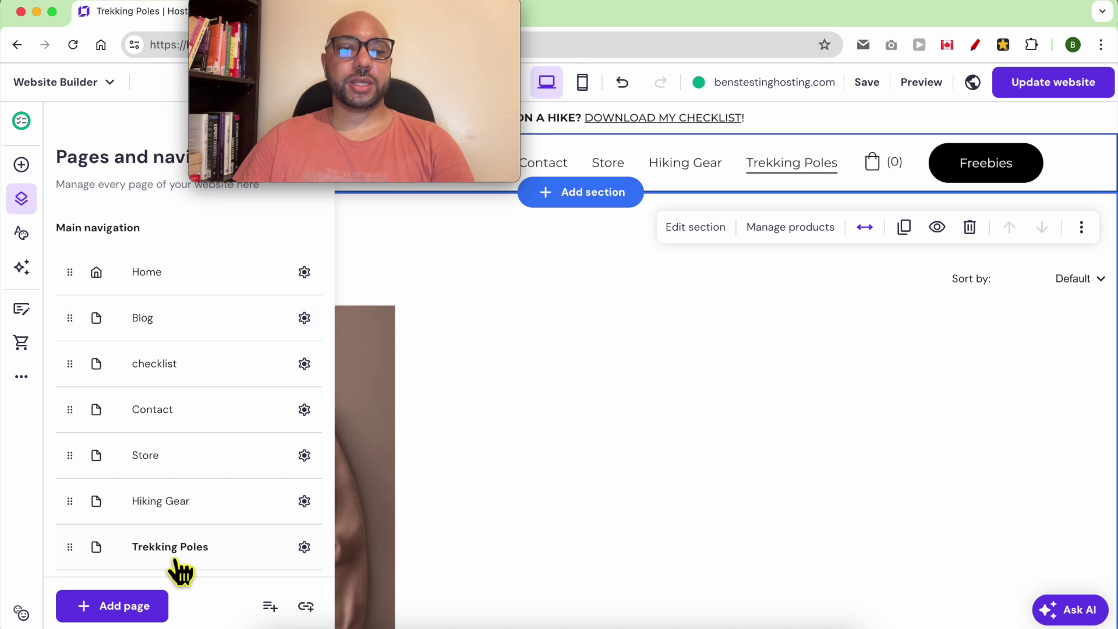
drag(92, 563, 123, 558)
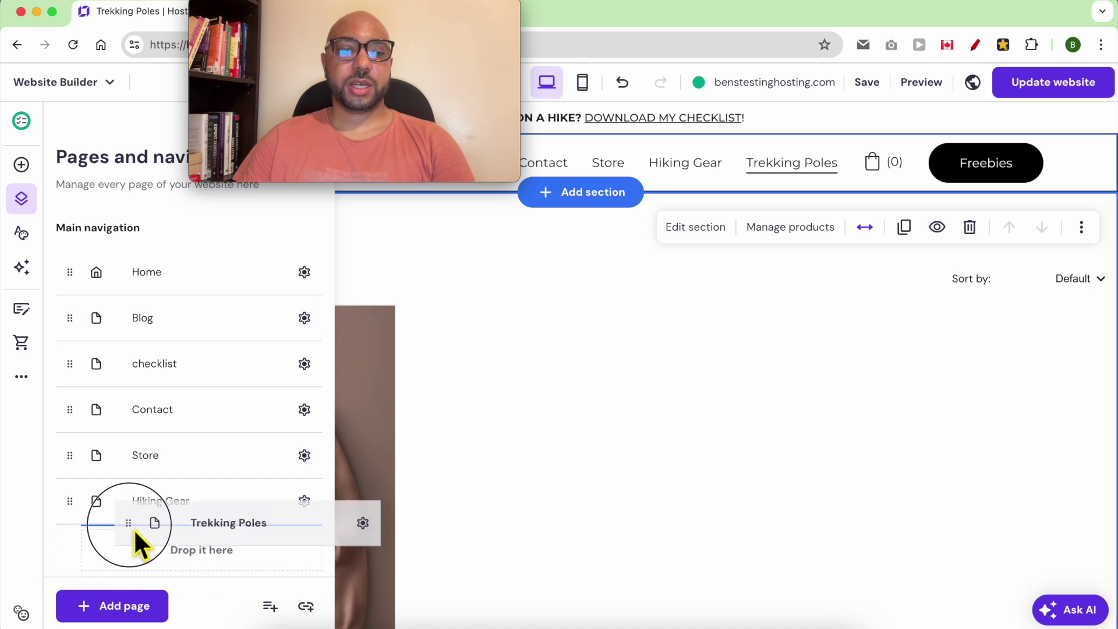
mouse_move(122, 552)
mouse_down()
mouse_move(76, 546)
mouse_move(85, 489)
mouse_move(139, 464)
mouse_move(162, 472)
mouse_up()
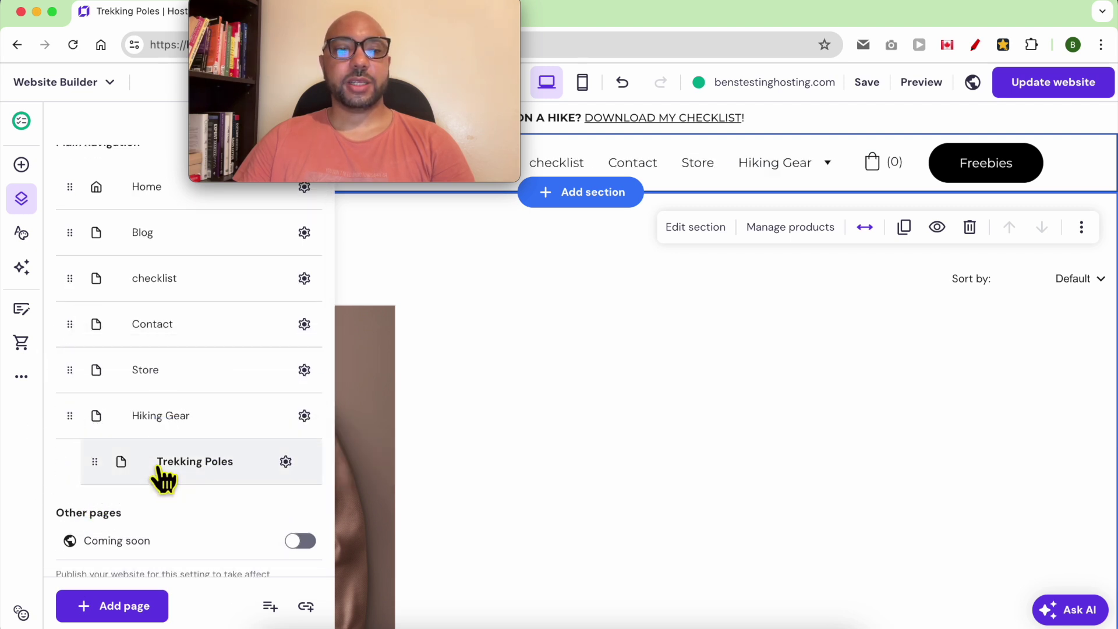
click(735, 341)
mouse_move(775, 162)
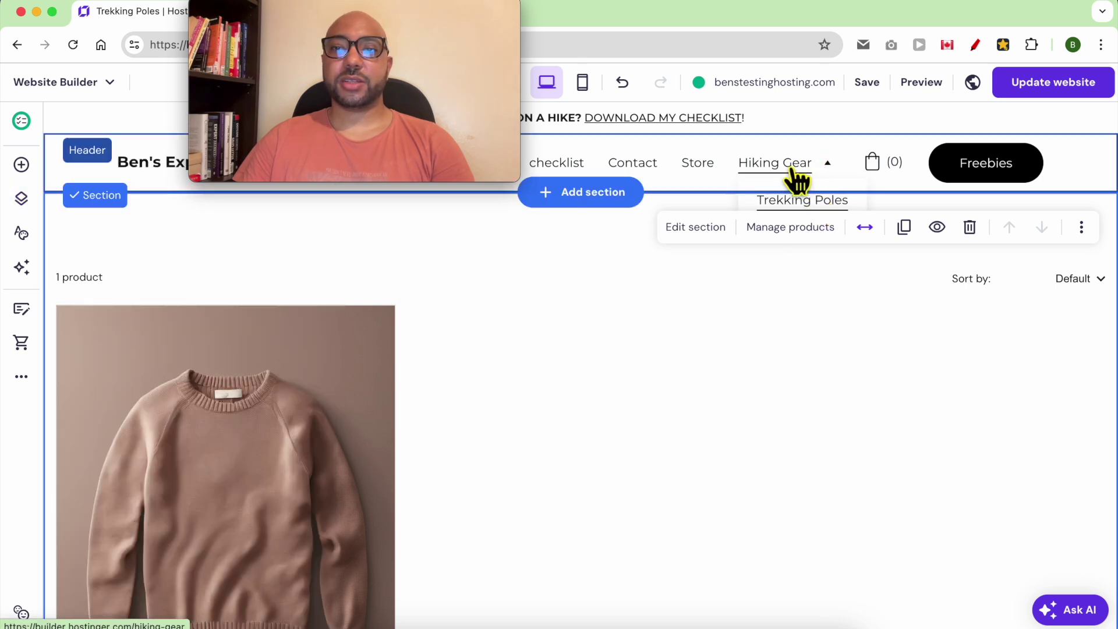
click(367, 621)
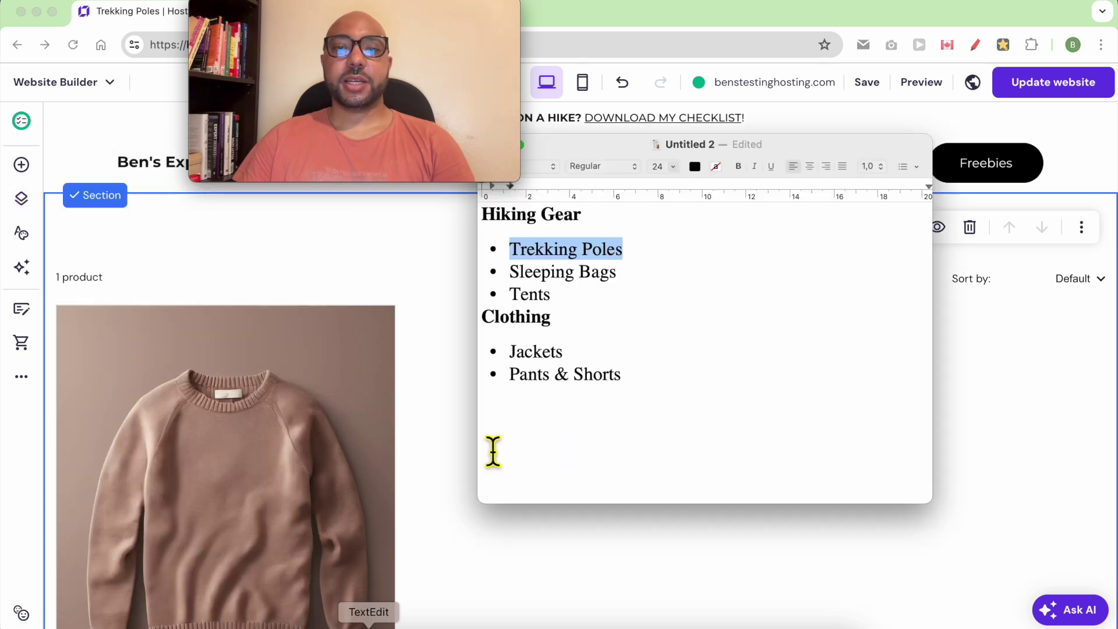
click(589, 314)
drag(589, 315, 515, 249)
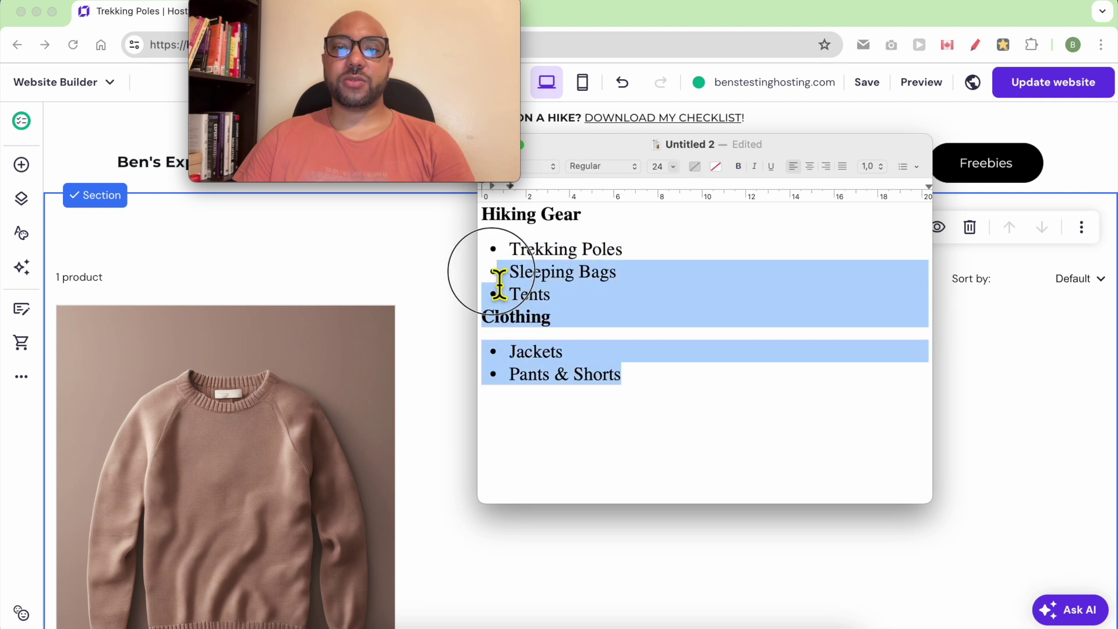
drag(669, 393, 478, 225)
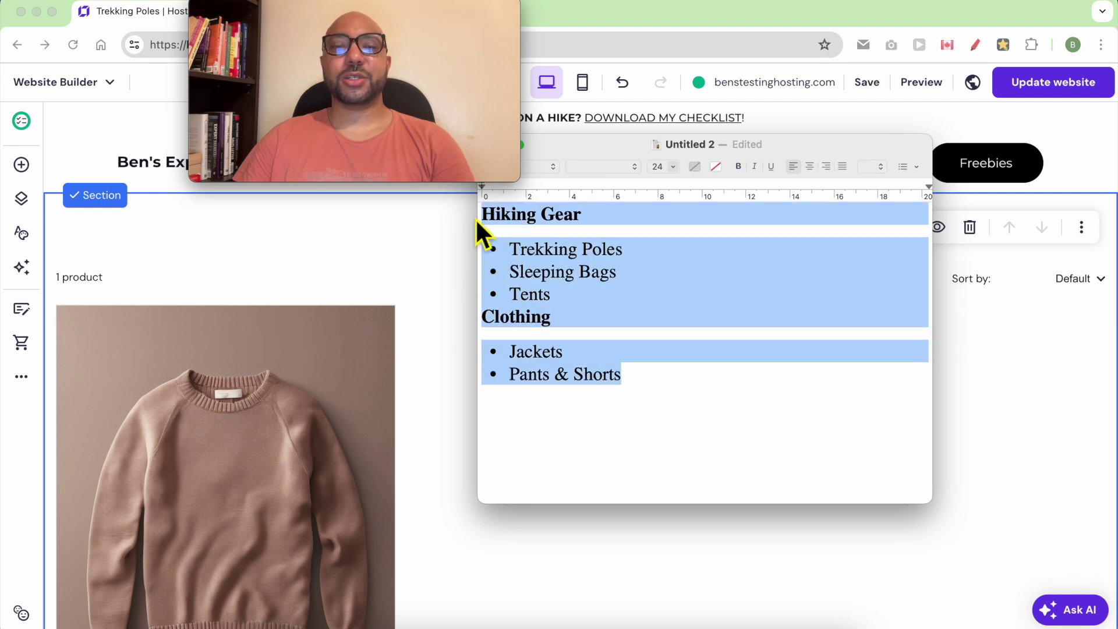
click(676, 14)
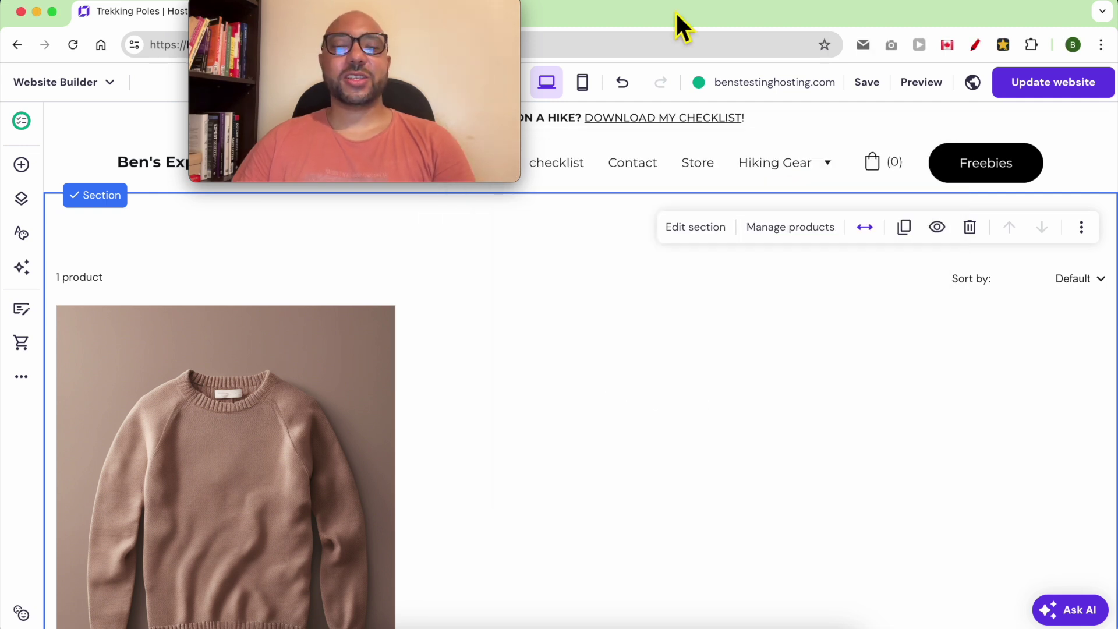